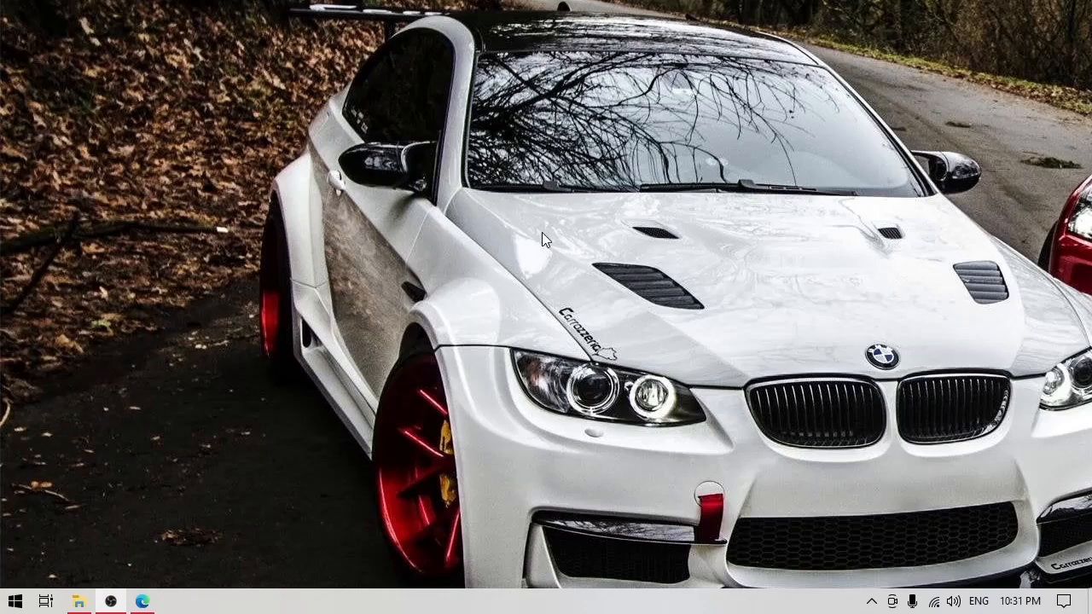
Switch to the Edge browser and open the official Android Studio download page from the Bing search results
left_click(142, 601)
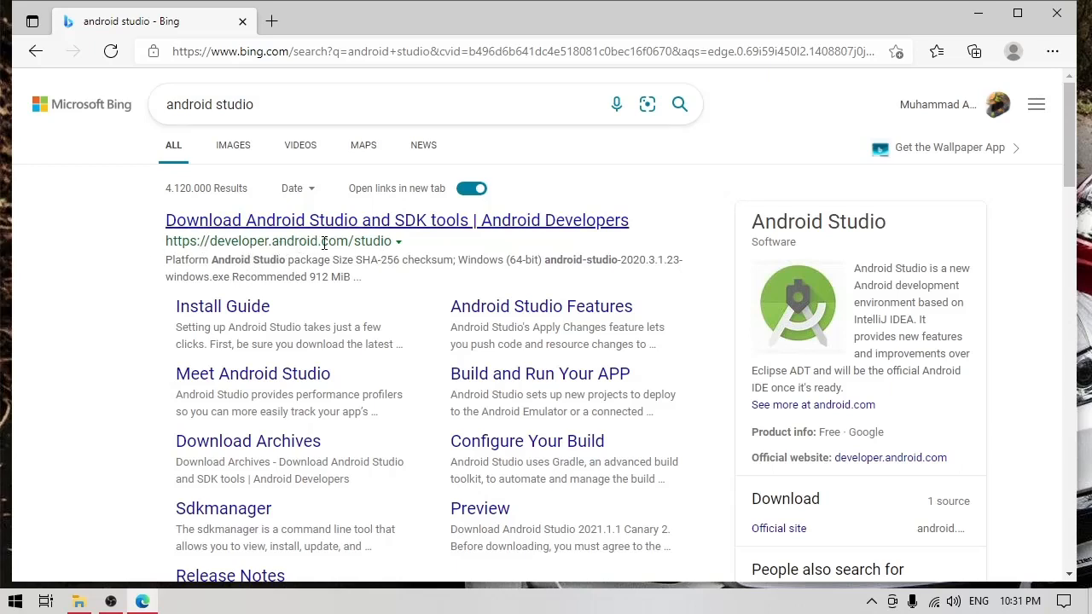
left_click(270, 223)
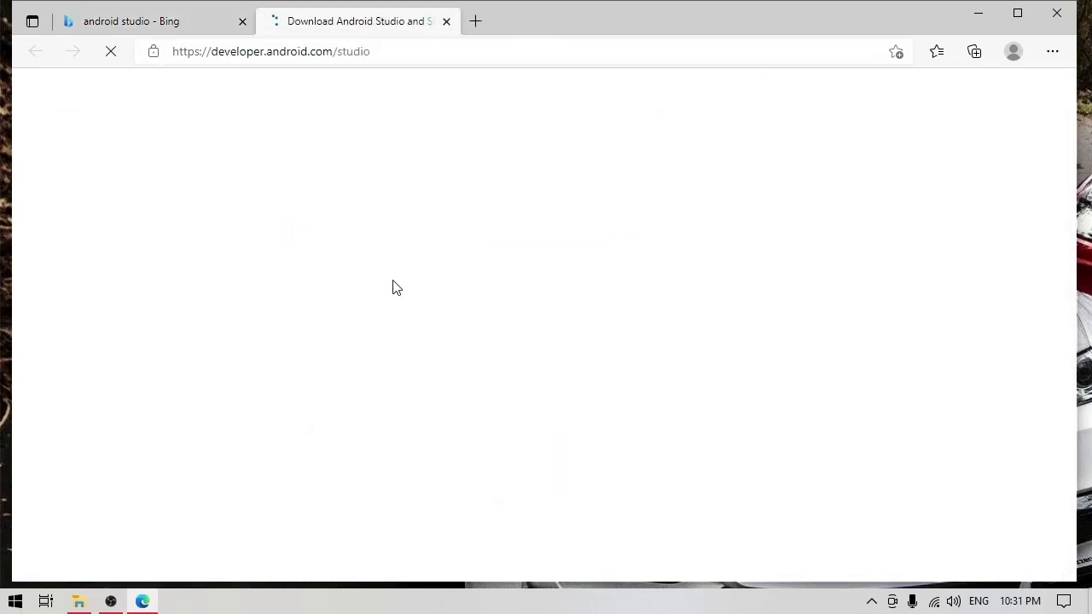
scroll(395, 287, "down", 1)
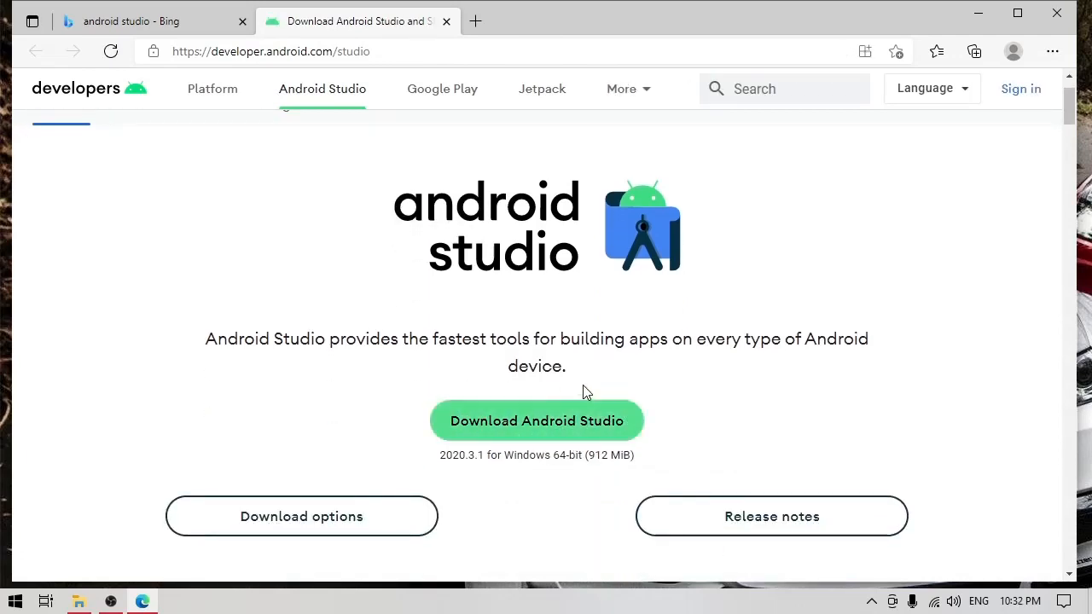
Bring up the Android Studio 2020.3.1 for Windows download terms, agree to the conditions, and close the browser
left_click(542, 421)
scroll(656, 376, "down", 15)
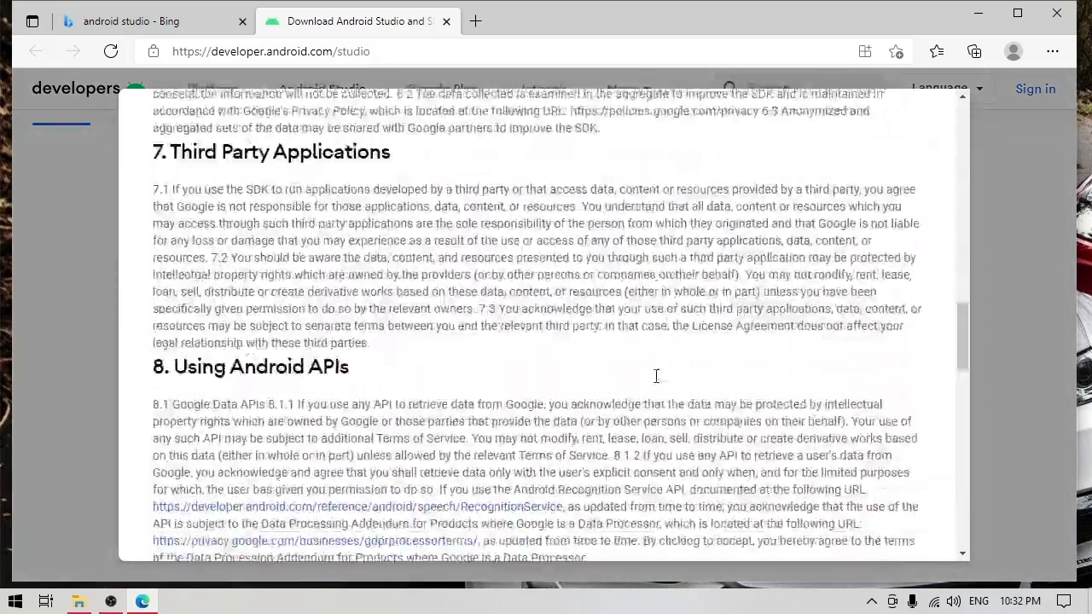
scroll(656, 375, "down", 20)
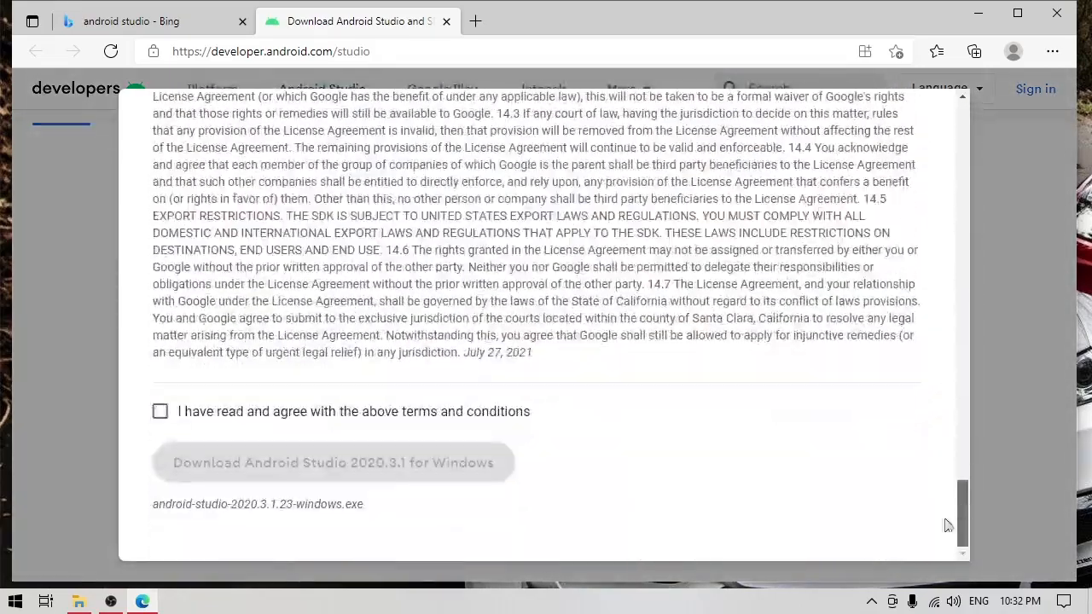
left_click(160, 413)
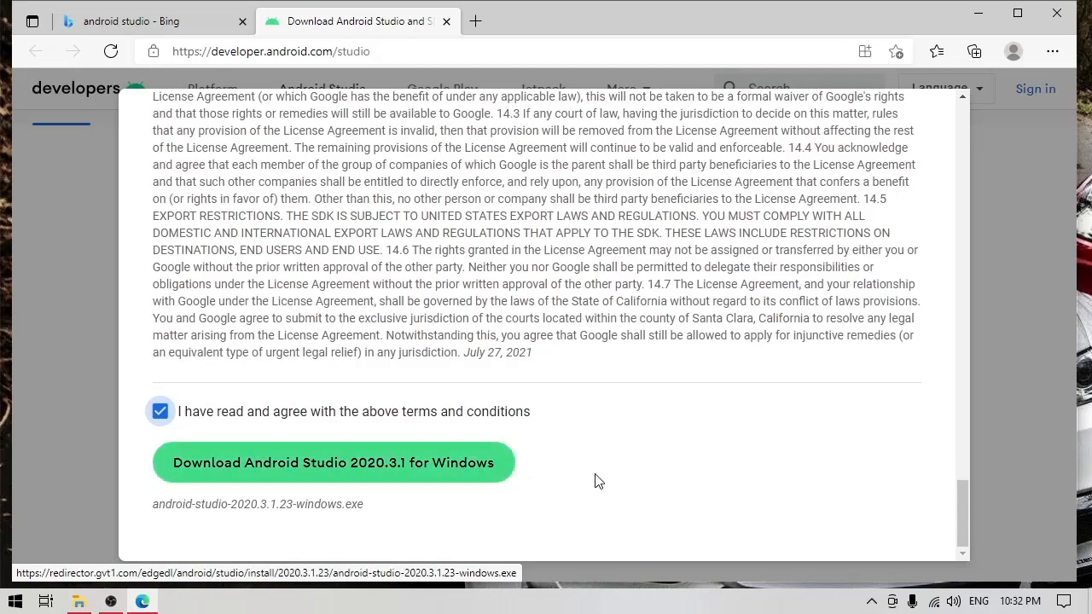
left_click(1057, 14)
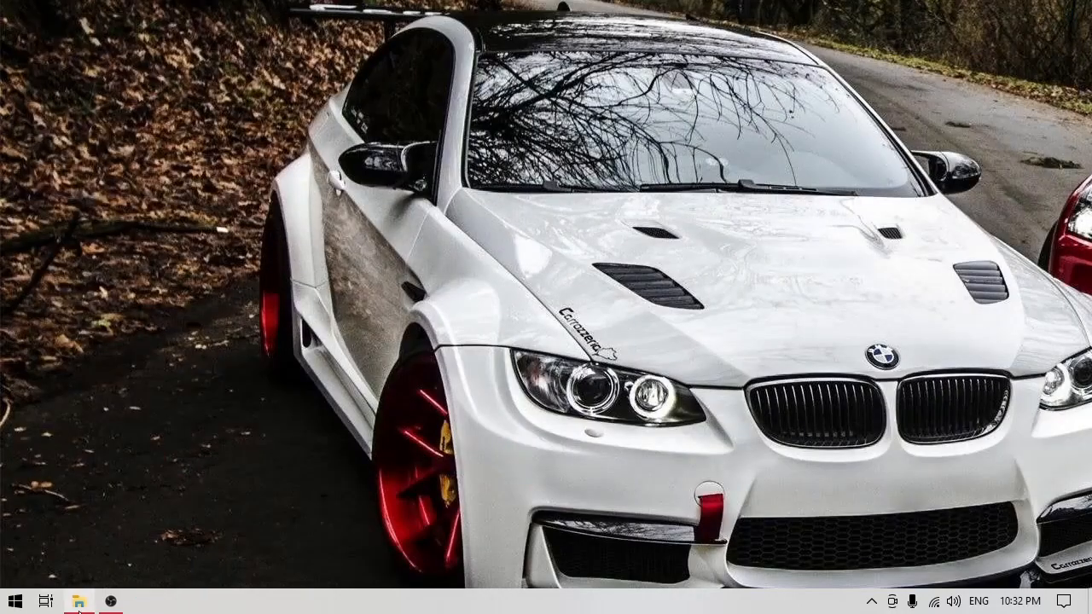
Switch to File Explorer and run the installer android-studio-2020.3.1.23-windows.exe from the DATA_HDD (D:) drive
left_click(78, 602)
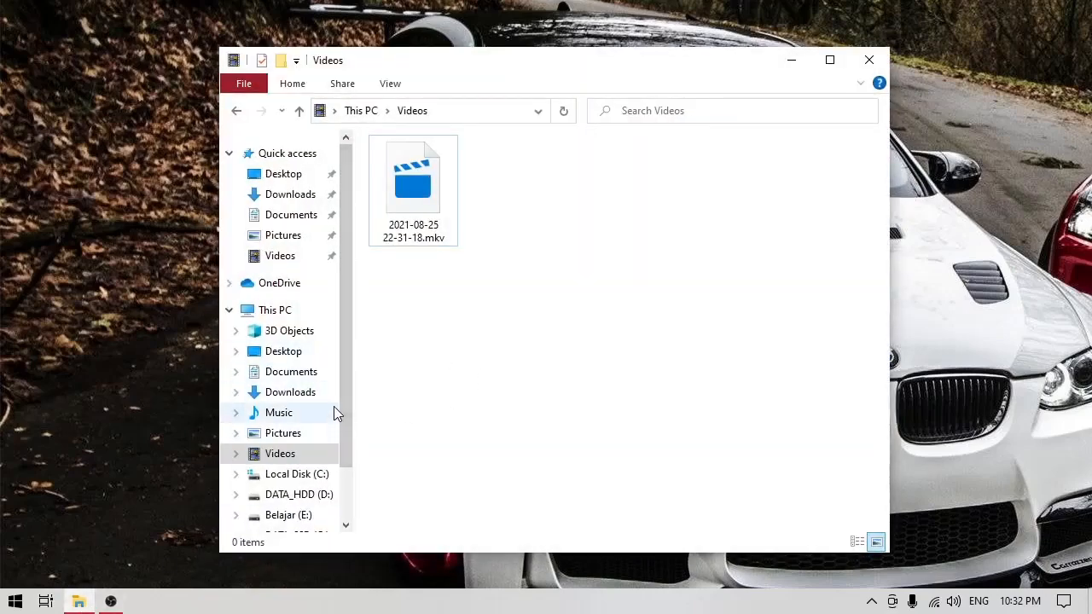
scroll(334, 412, "down", 2)
left_click(307, 420)
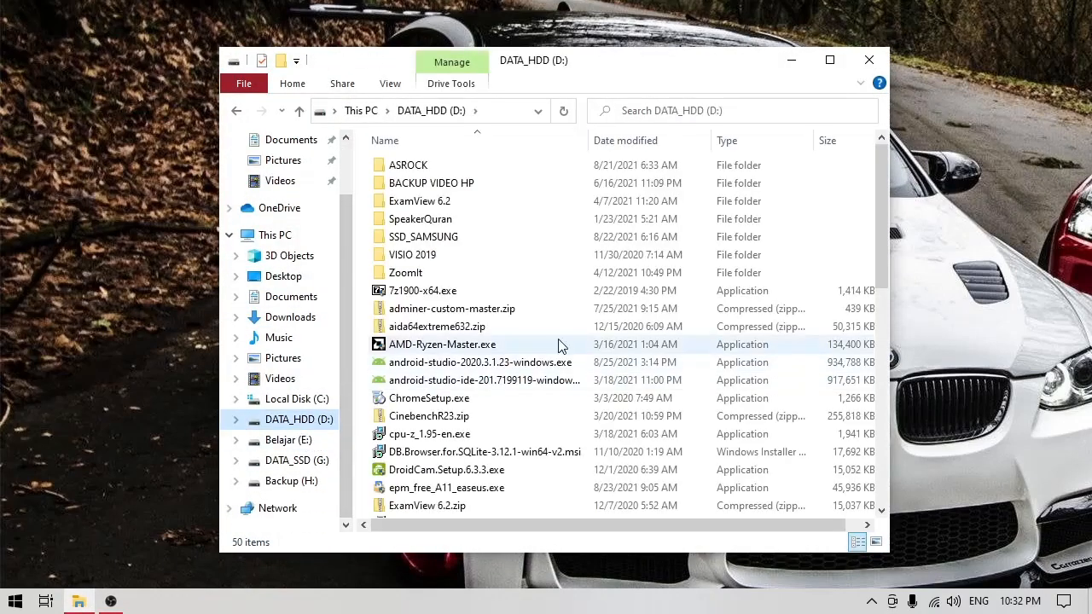
scroll(542, 320, "down", 1)
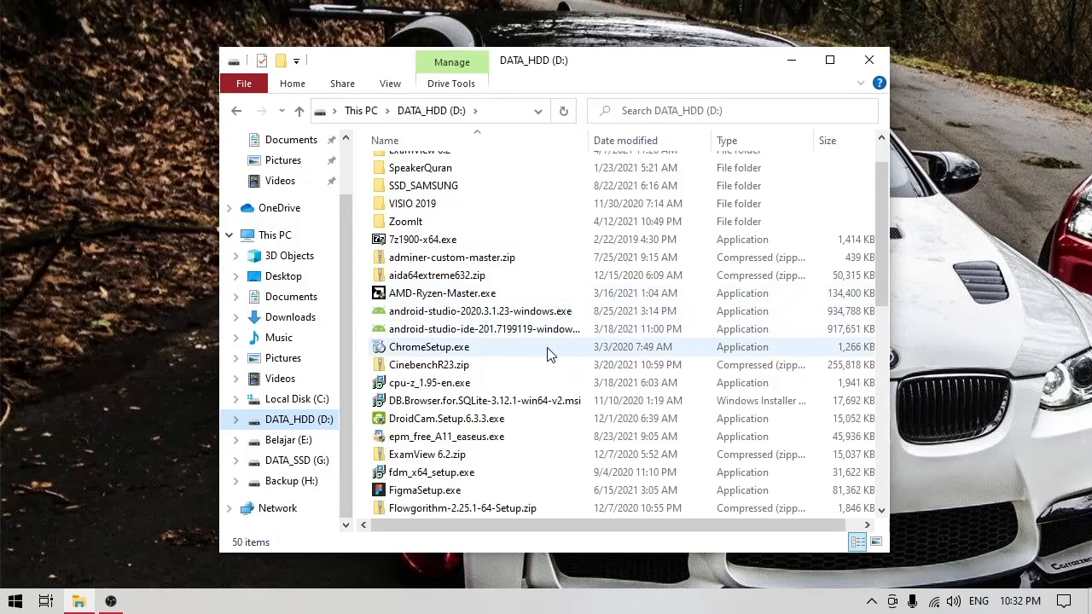
left_click(496, 316)
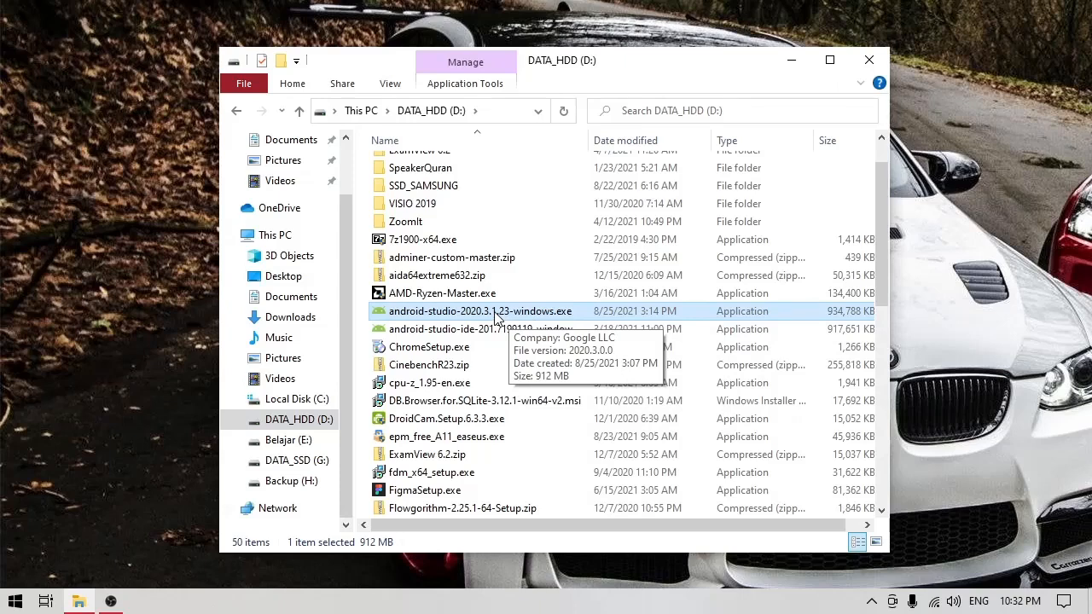
double_click(478, 311)
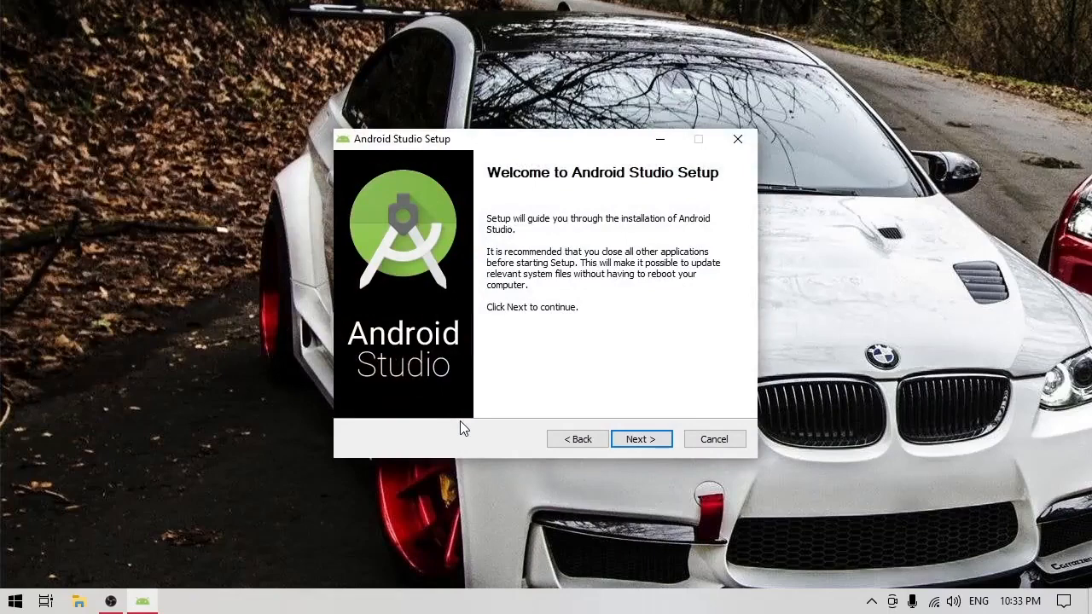
Install Android Studio with Android Virtual Device in C:\Program Files\Android\Android Studio, using the Android Studio Start Menu folder
left_click(631, 439)
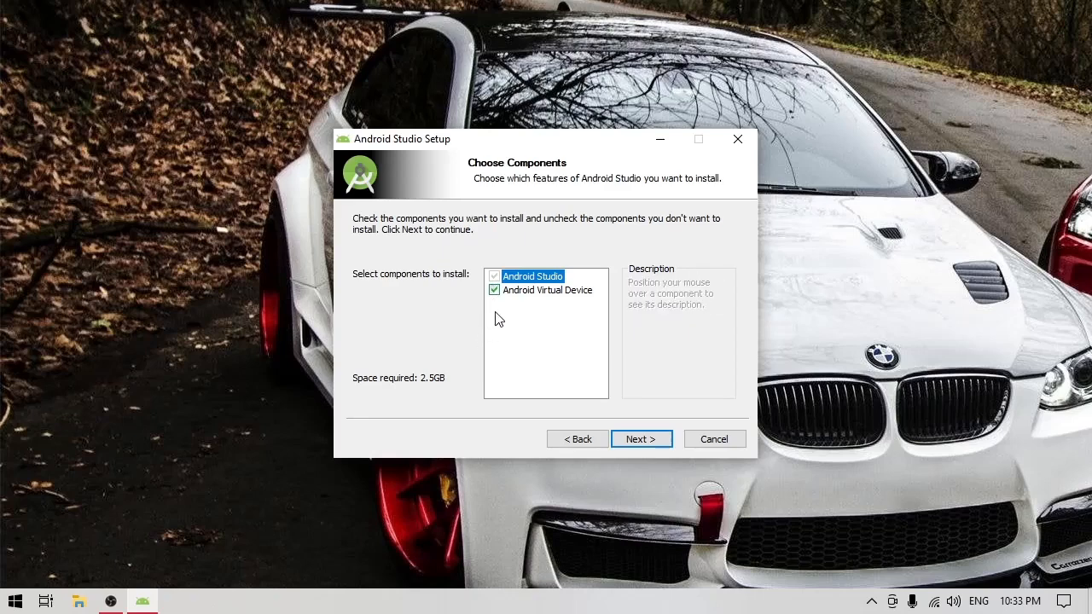
mouse_move(554, 296)
left_click(636, 440)
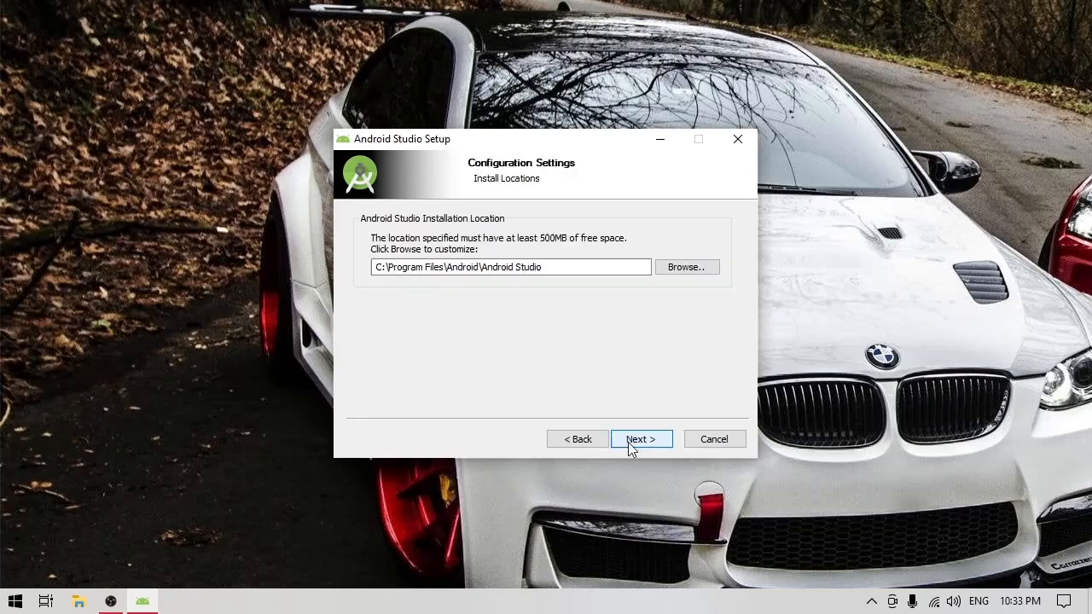
left_click(646, 441)
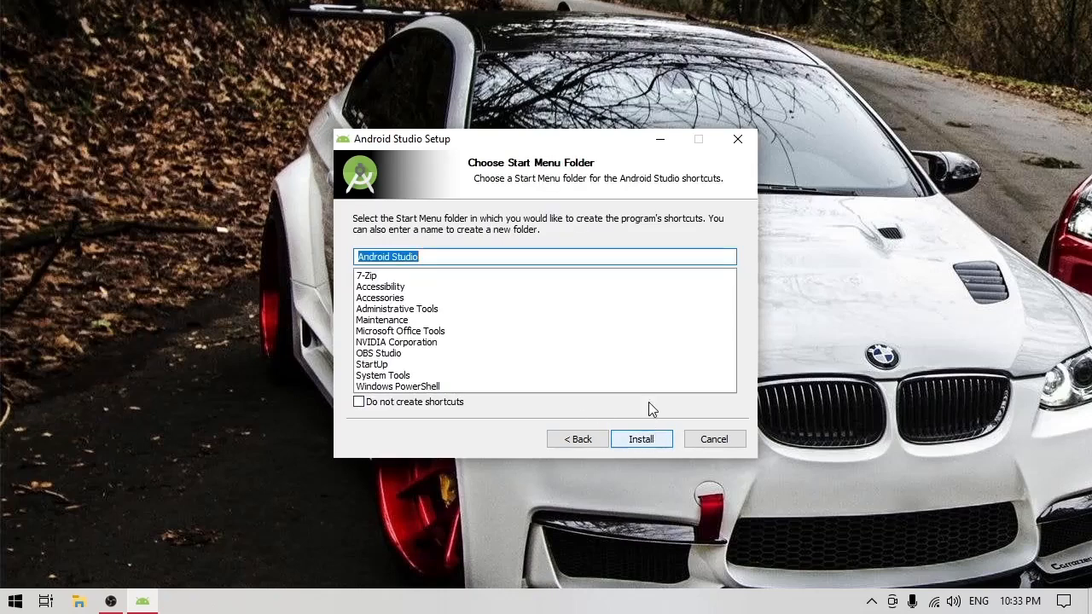
left_click(641, 440)
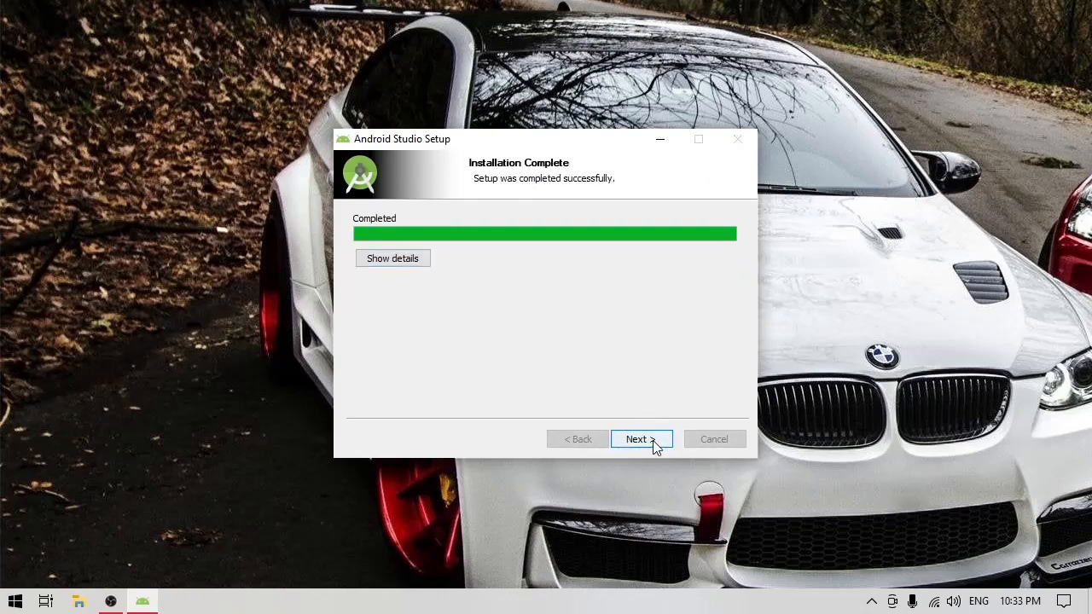
Finish the installer and start Android Studio without importing settings or sending usage statistics to Google
left_click(652, 441)
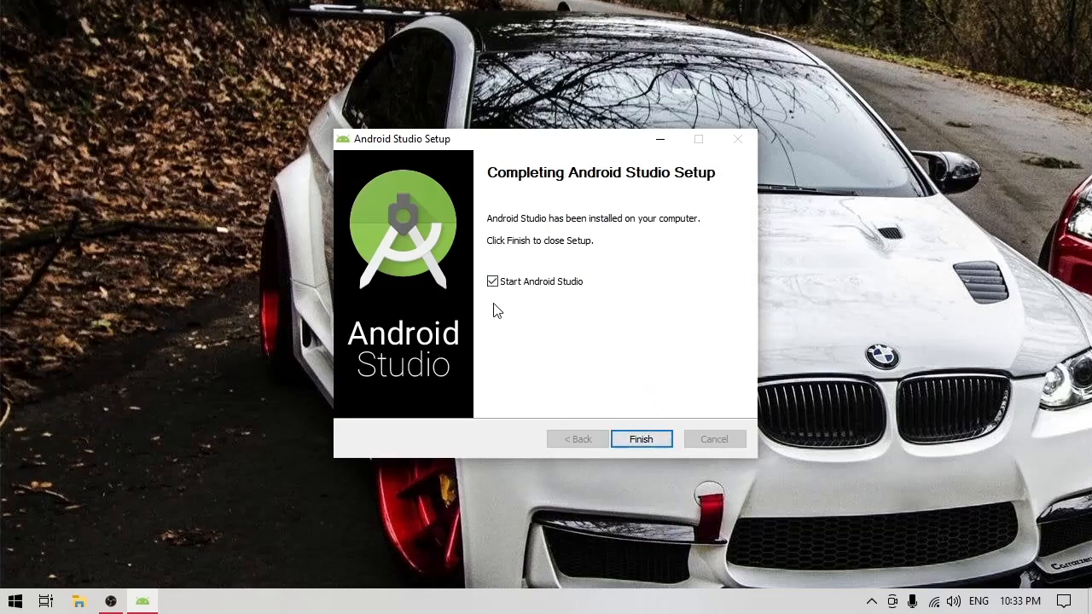
left_click(646, 443)
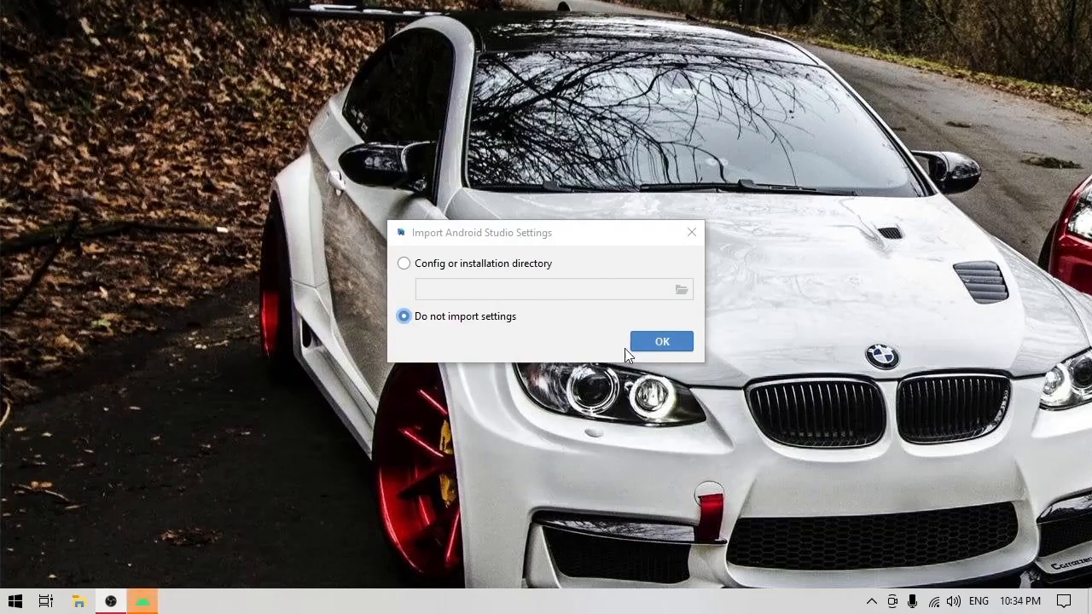
left_click(662, 350)
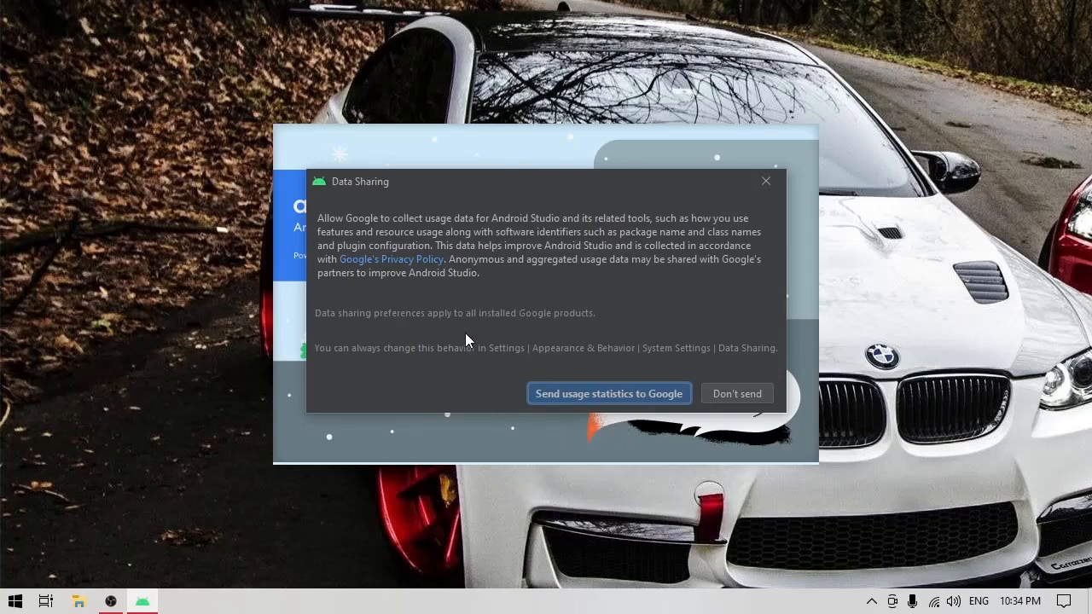
left_click(735, 395)
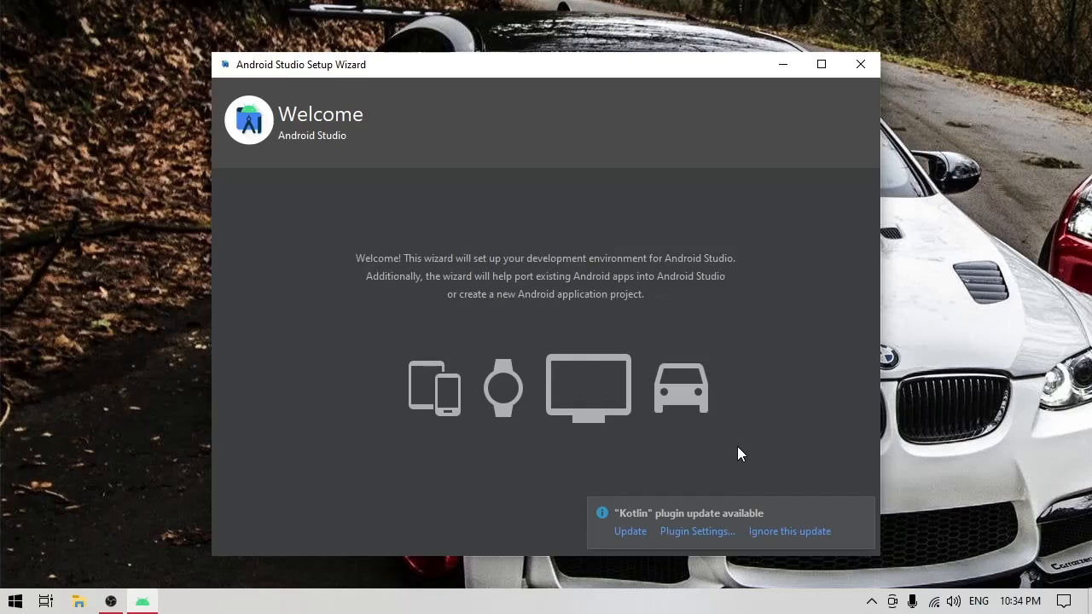
Update the Kotlin plugin and restart Android Studio to apply the change
left_click(634, 535)
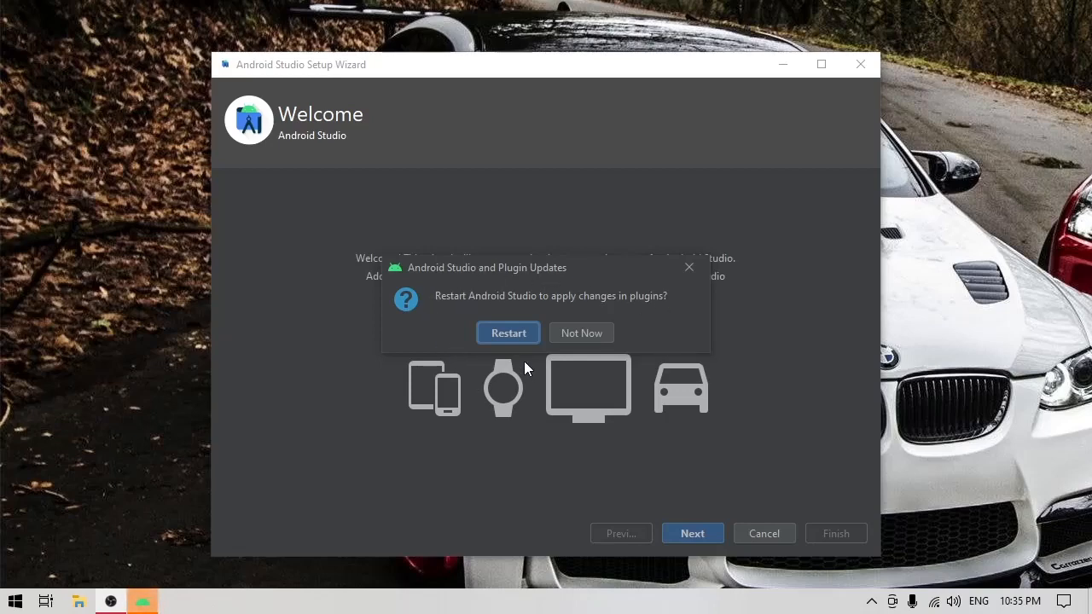
left_click(502, 334)
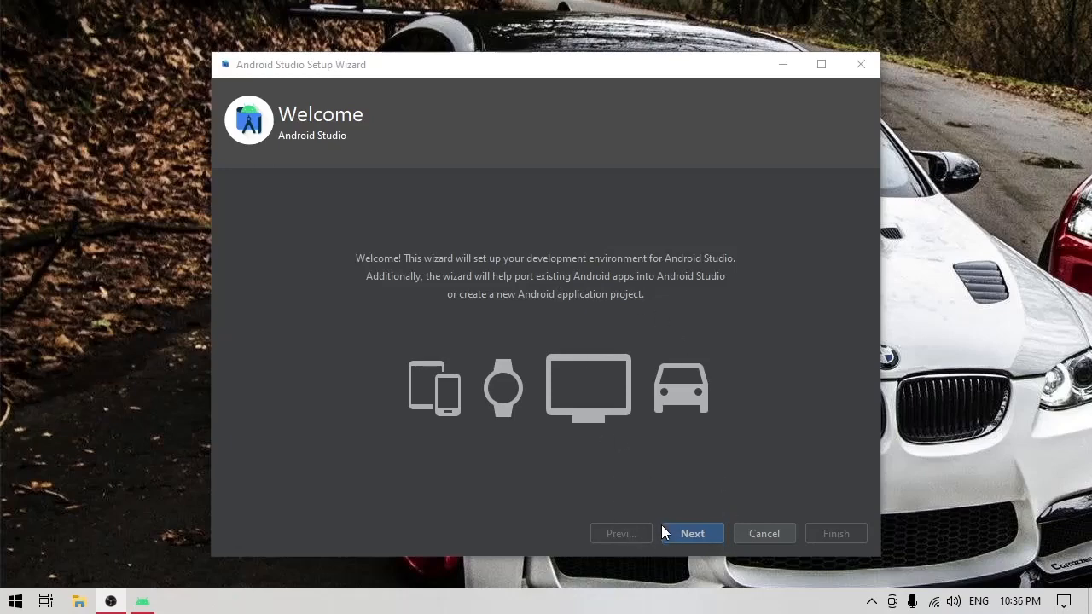
Choose the Standard install type and the Darcula UI theme in the setup wizard
left_click(687, 535)
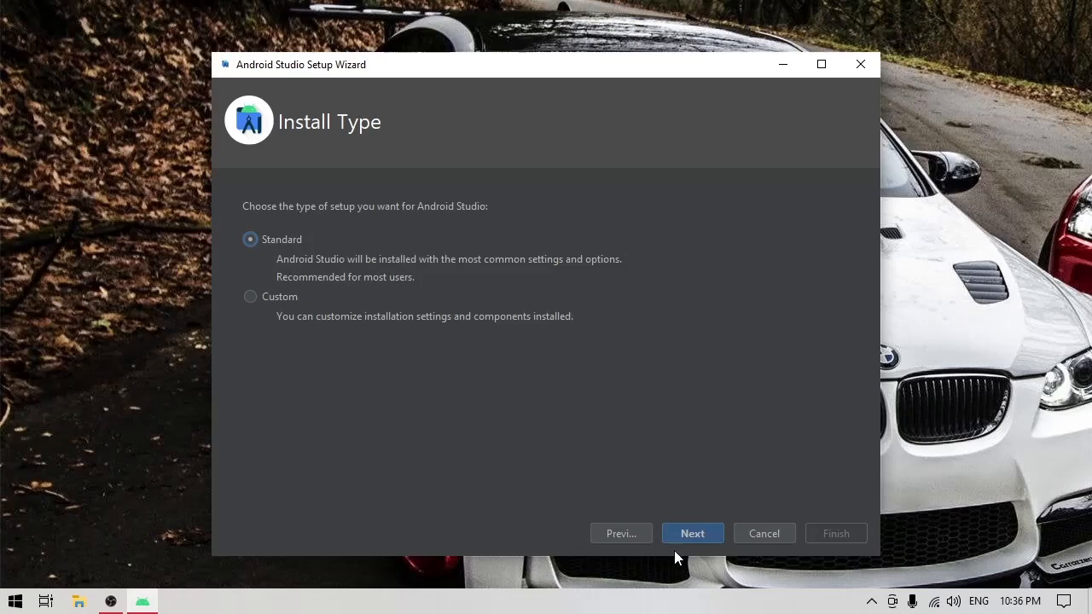
left_click(706, 535)
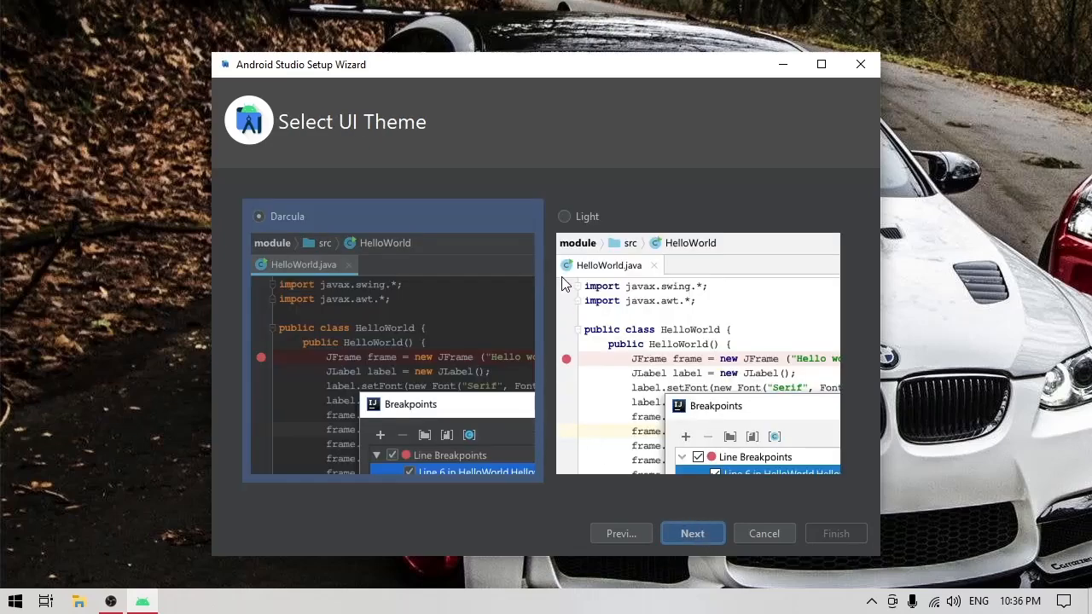
left_click(696, 535)
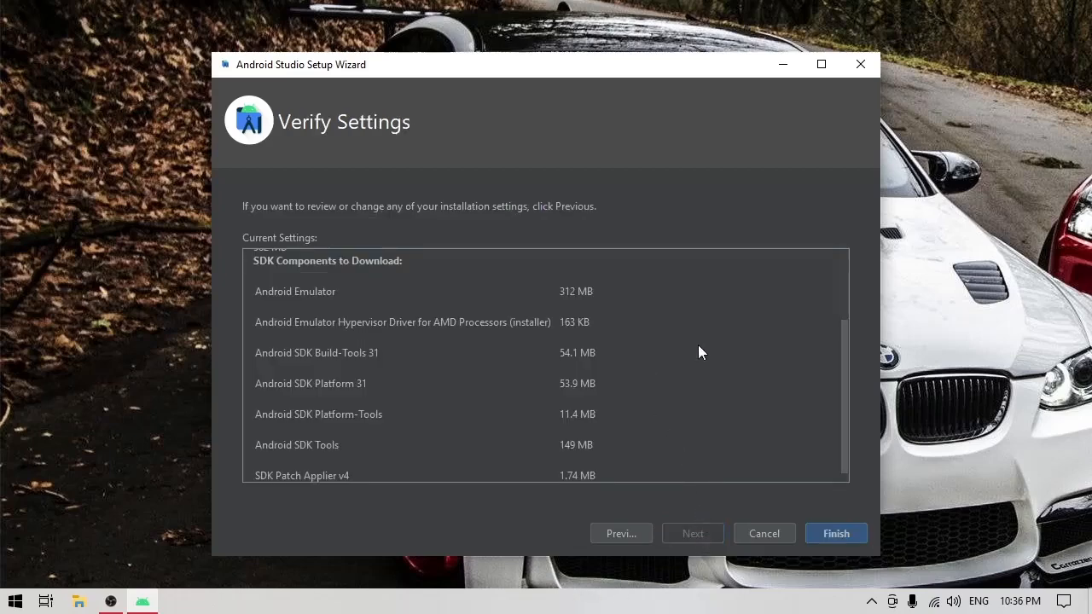
Review the setup folders and SDK components in the verification list, and start downloading the components
left_click_drag(845, 374, 847, 406)
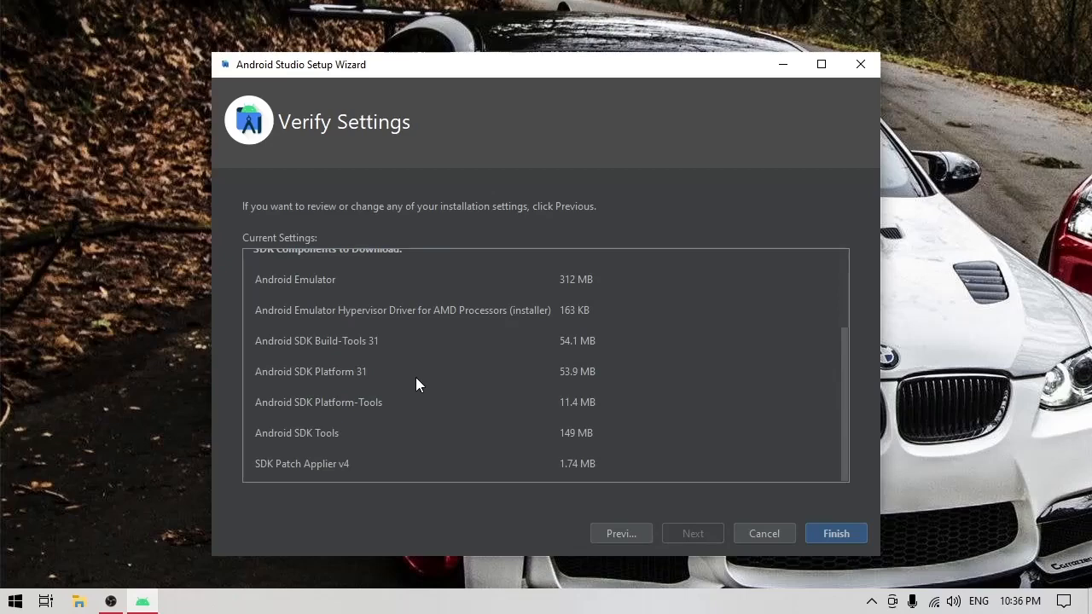
scroll(416, 377, "up", 2)
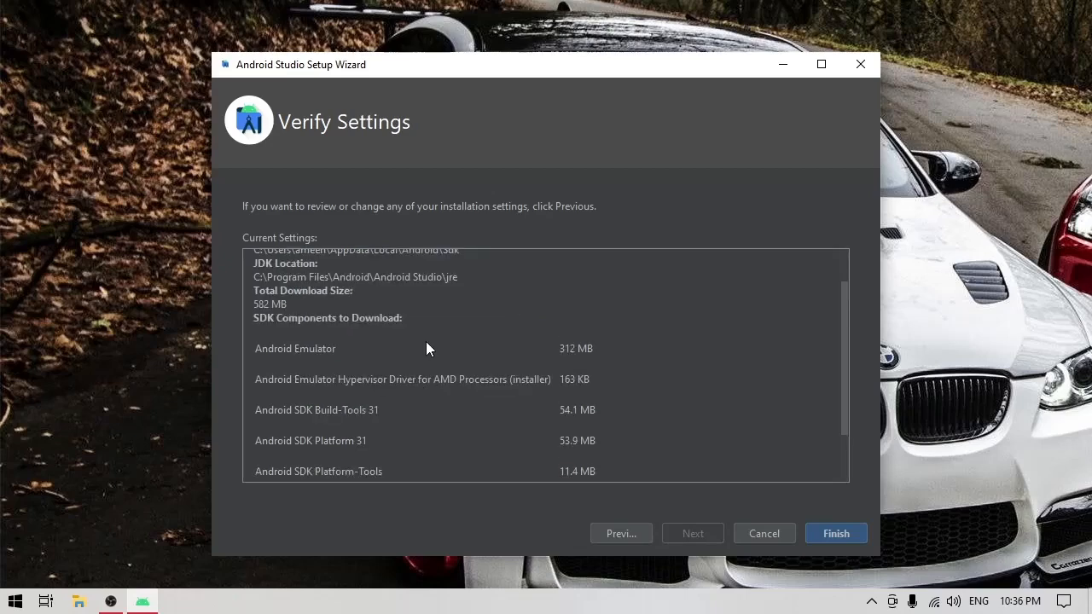
scroll(435, 335, "up", 1)
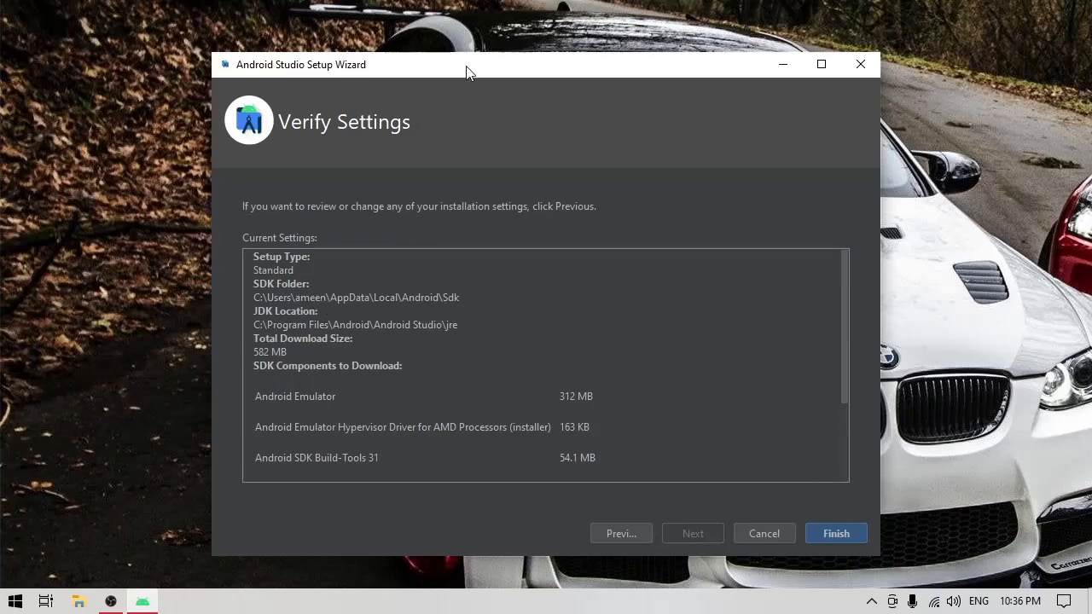
left_click_drag(469, 69, 441, 49)
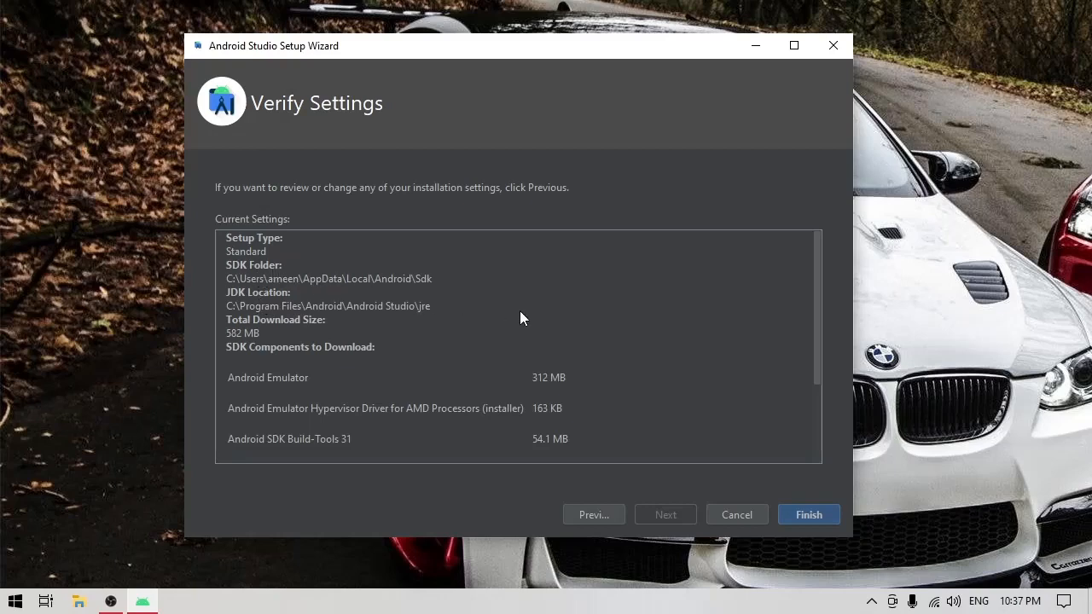
scroll(522, 314, "down", 3)
left_click(809, 515)
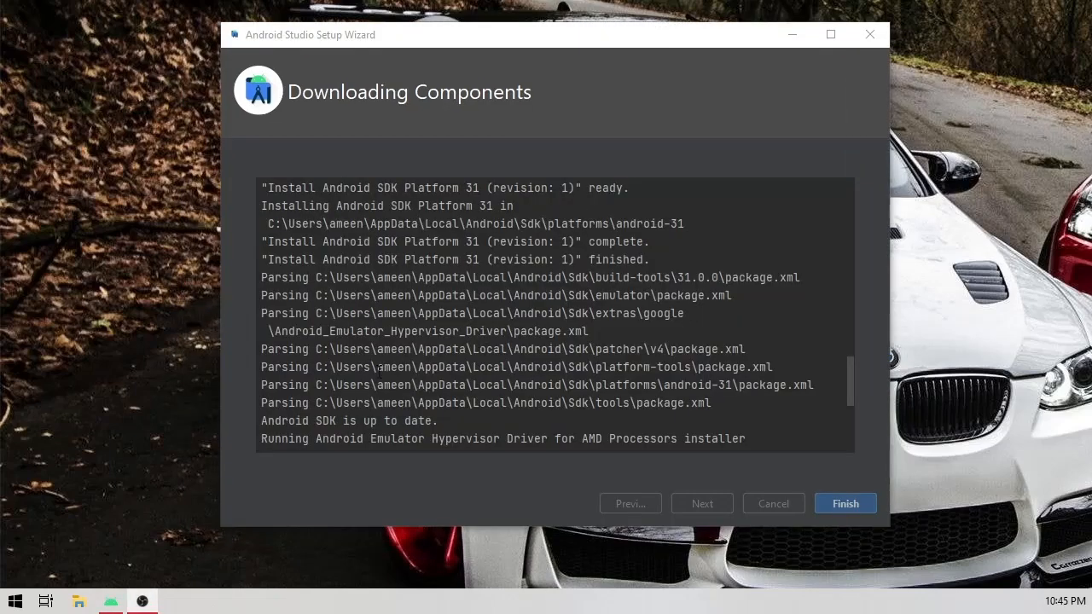
Read the component installation log through to its end and complete the setup wizard
mouse_move(847, 399)
left_mouse_down()
mouse_move(845, 413)
mouse_move(843, 242)
mouse_move(843, 433)
mouse_move(841, 416)
left_mouse_up()
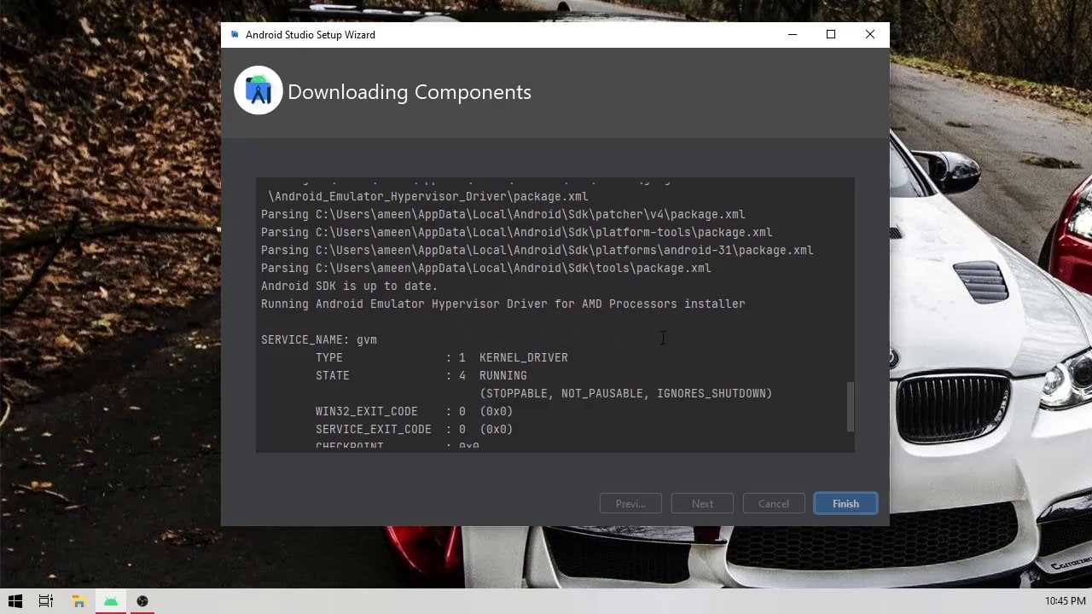
scroll(671, 338, "down", 2)
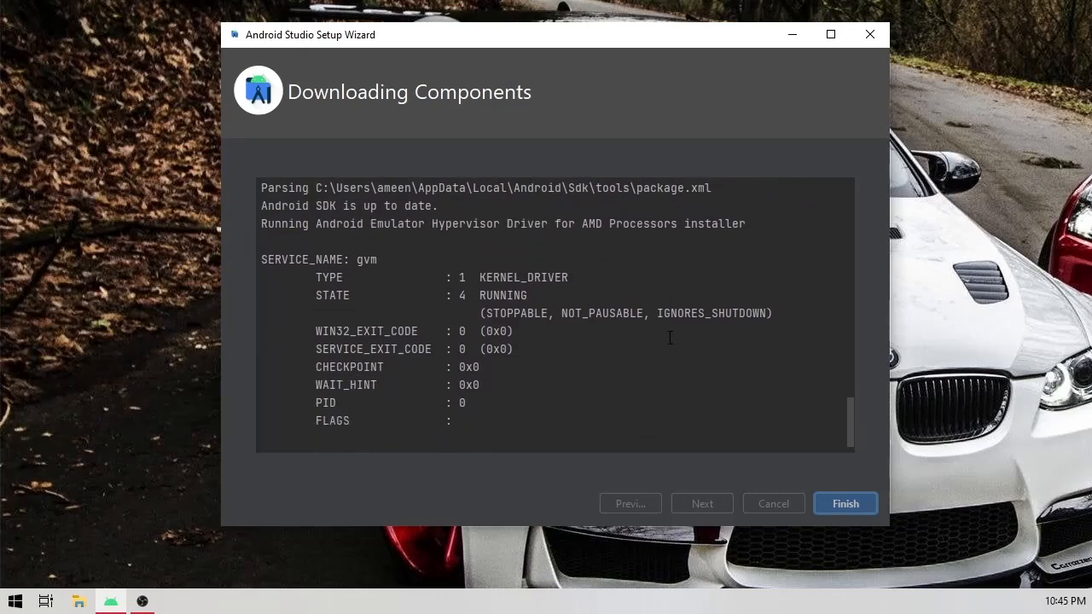
left_click(845, 503)
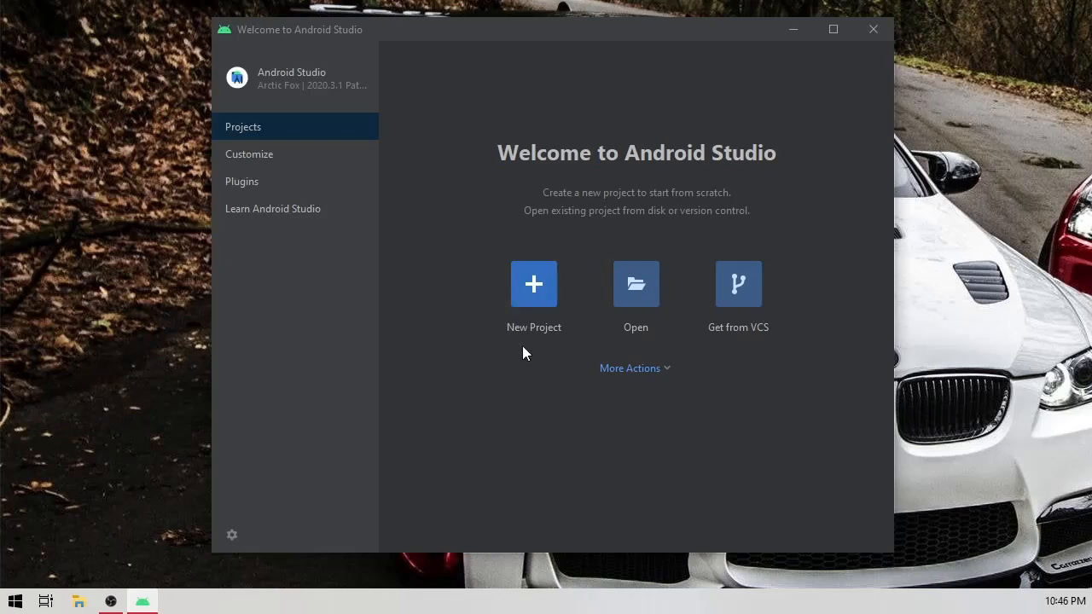
Start a new phone and tablet project from the Empty Activity template, keeping Kotlin as its language
left_click(530, 290)
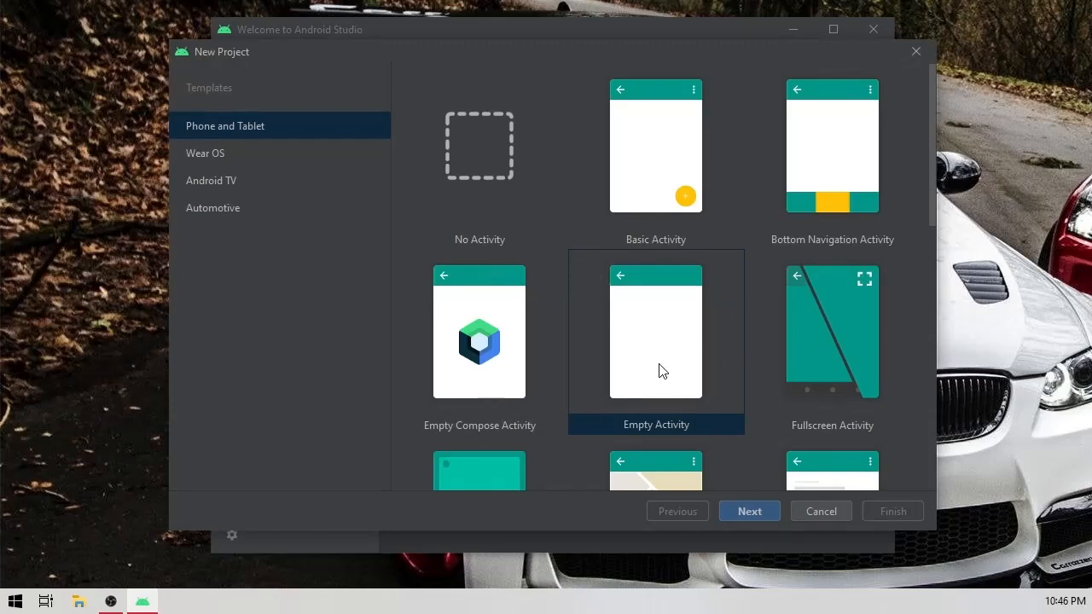
left_click(726, 511)
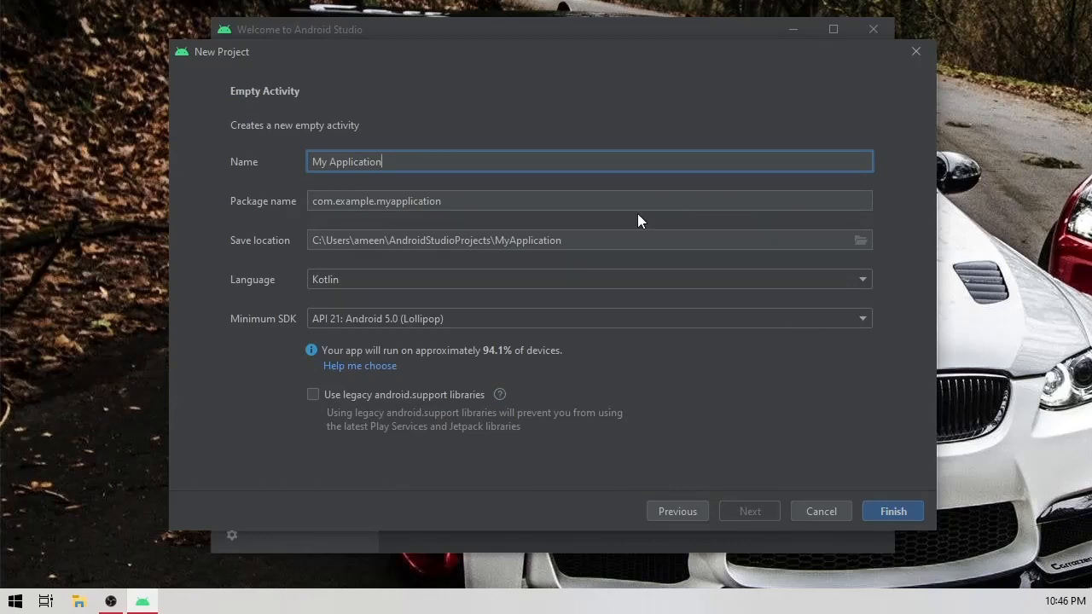
left_click(668, 282)
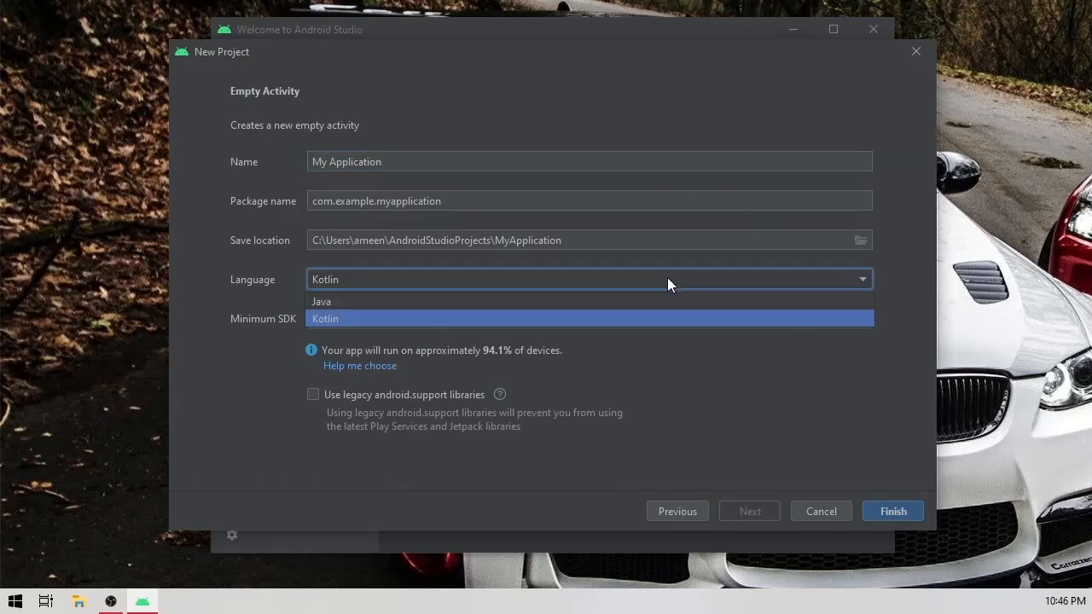
left_click(322, 320)
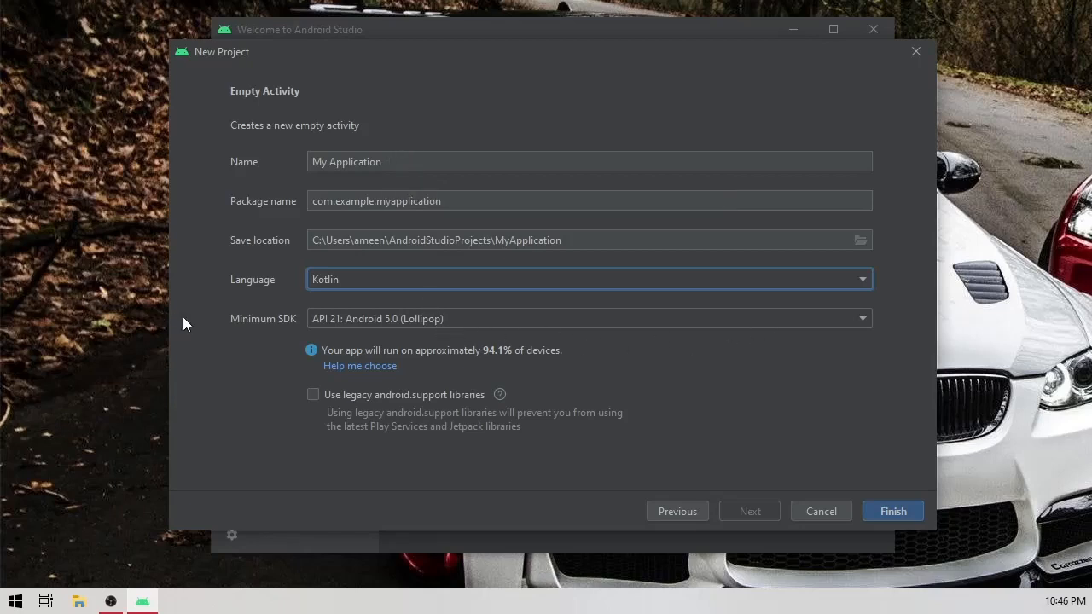
Try API 31: Android 12.0 (S) as the minimum SDK, and set it back to API 21: Android 5.0 (Lollipop)
left_click(470, 322)
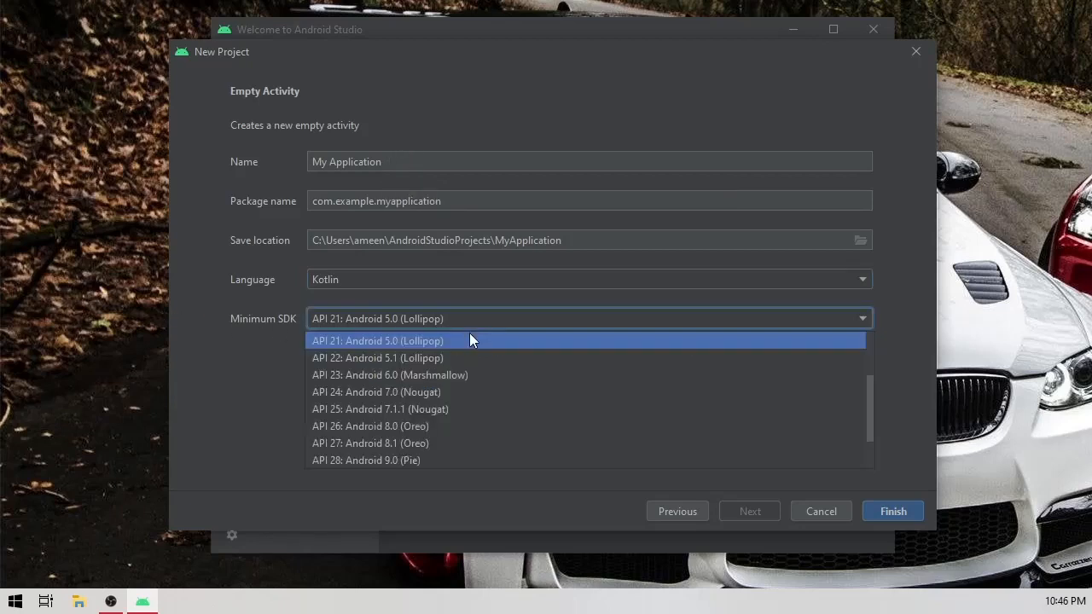
left_click(228, 368)
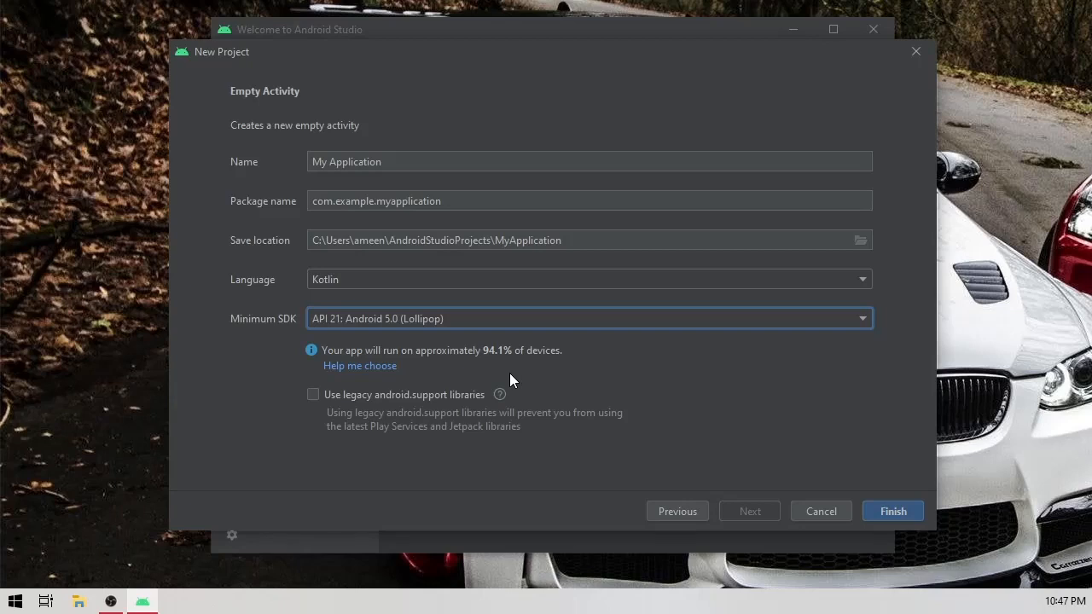
left_click(550, 324)
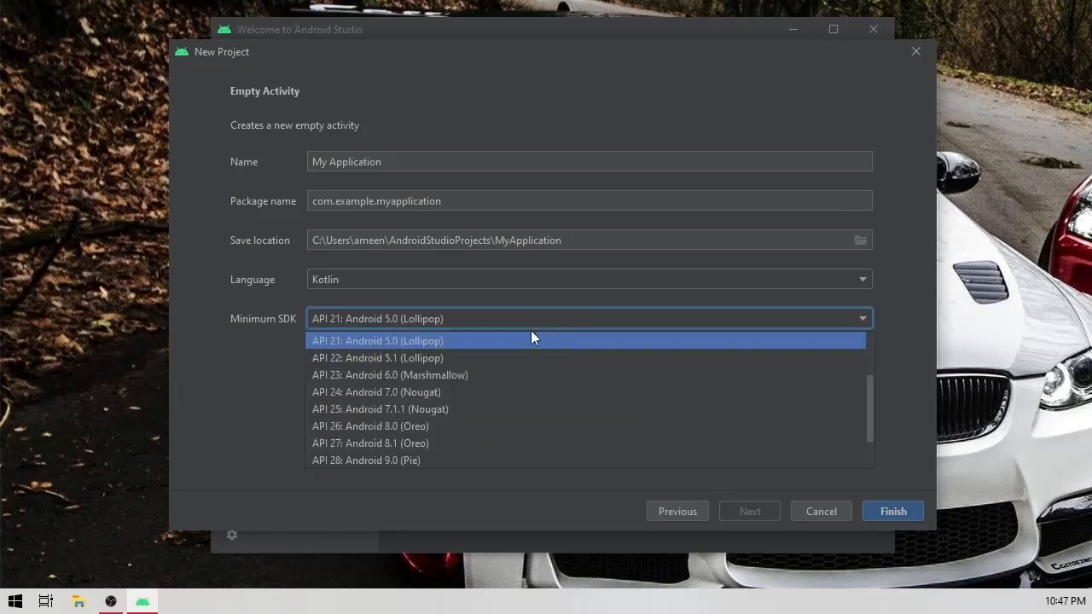
scroll(408, 455, "down", 3)
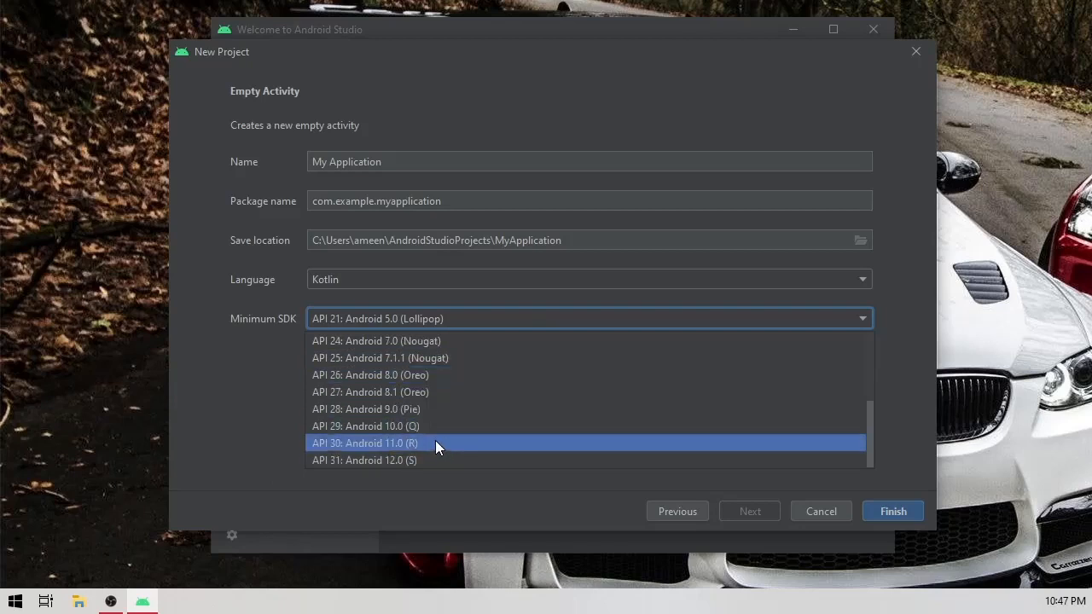
left_click(417, 460)
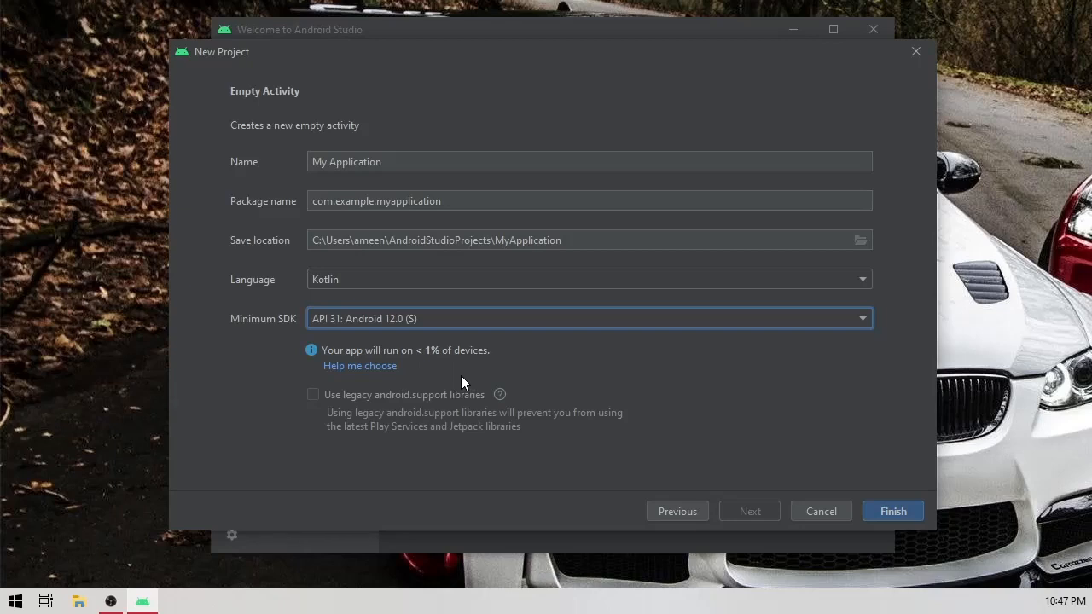
left_click(475, 318)
scroll(470, 413, "up", 3)
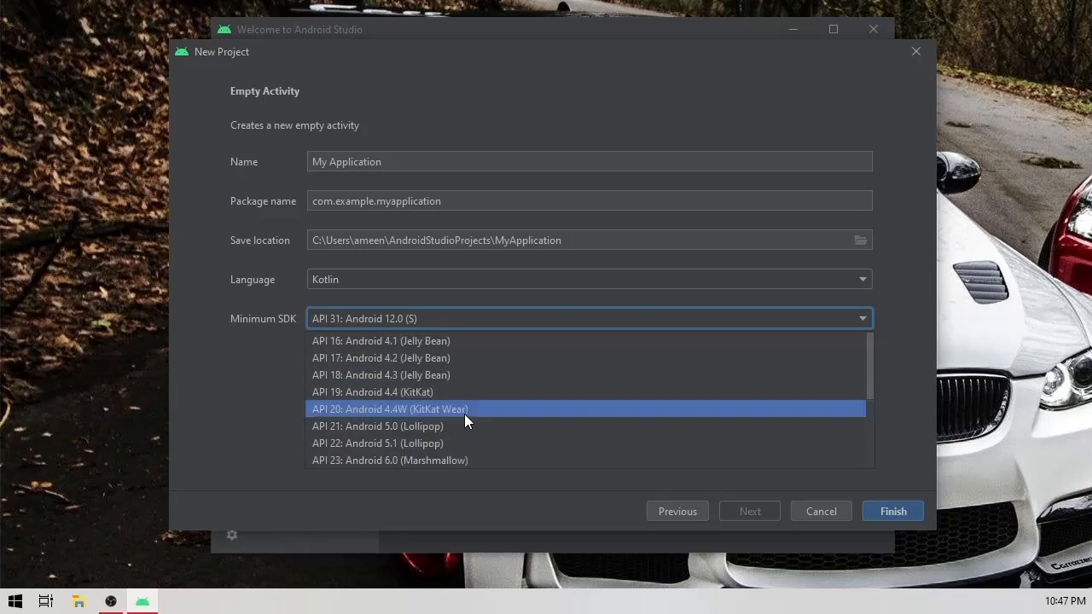
left_click(401, 425)
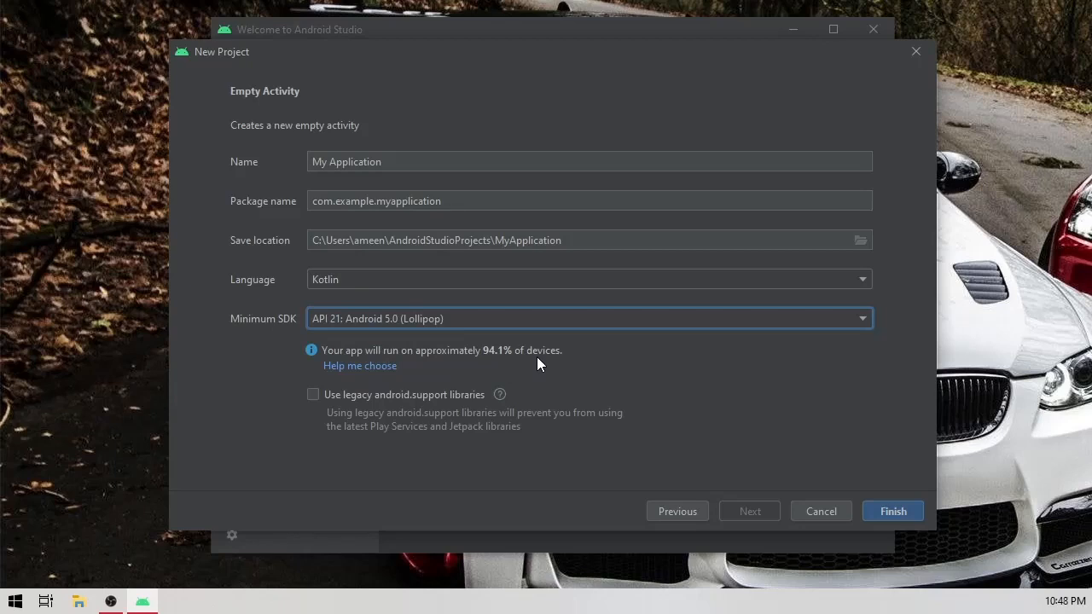
Enable the legacy android.support libraries option, and turn it off again
scroll(517, 321, "down", 1)
mouse_move(398, 397)
mouse_move(502, 399)
left_click(311, 396)
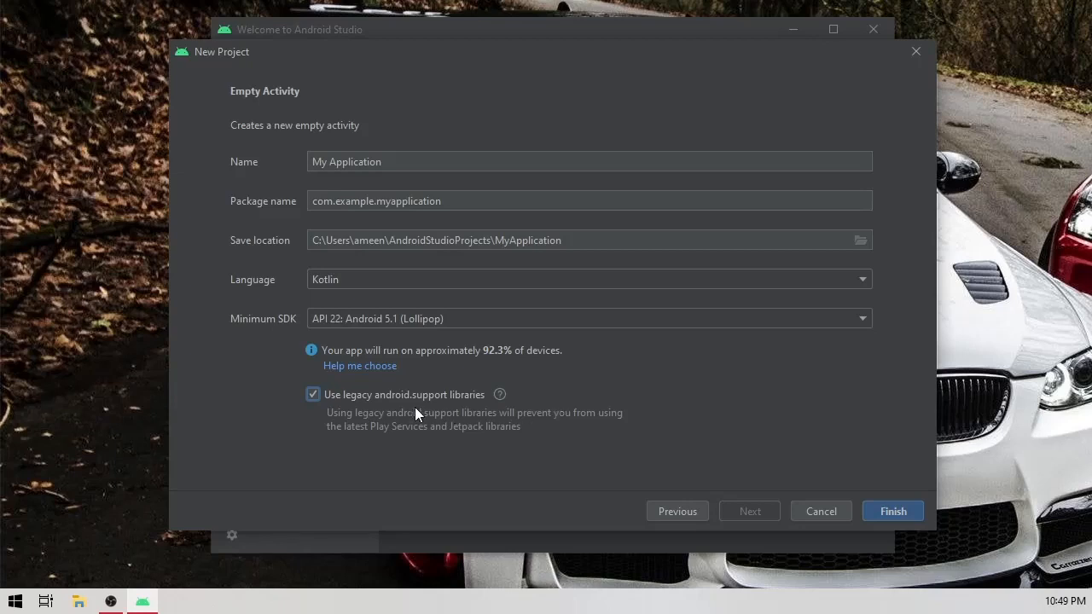
left_click(313, 394)
Set the minimum SDK to API 22: Android 5.1 (Lollipop), and create the project
left_click(477, 318)
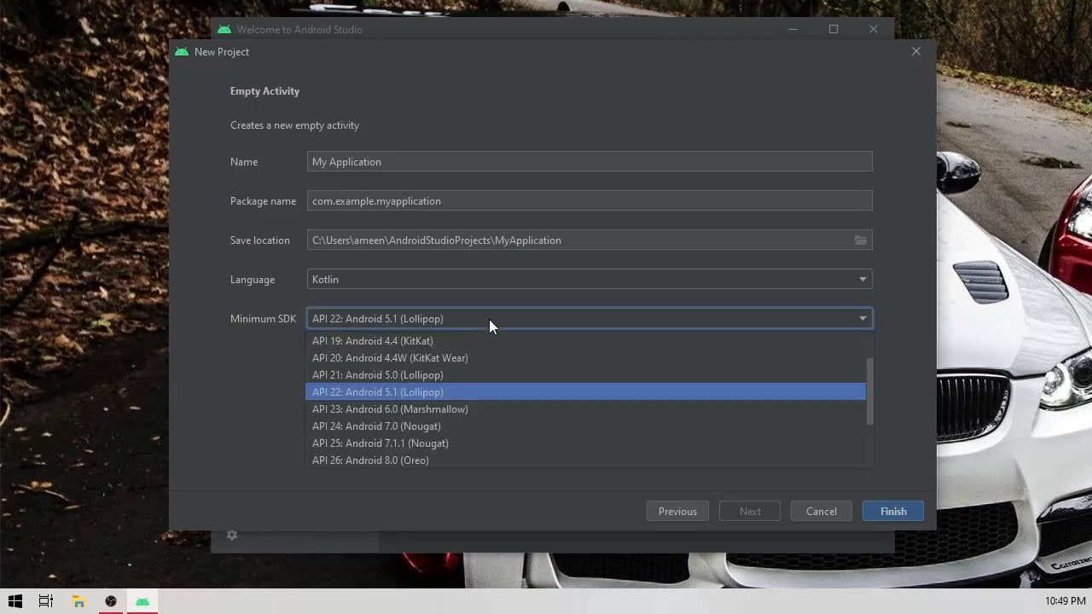
left_click(417, 387)
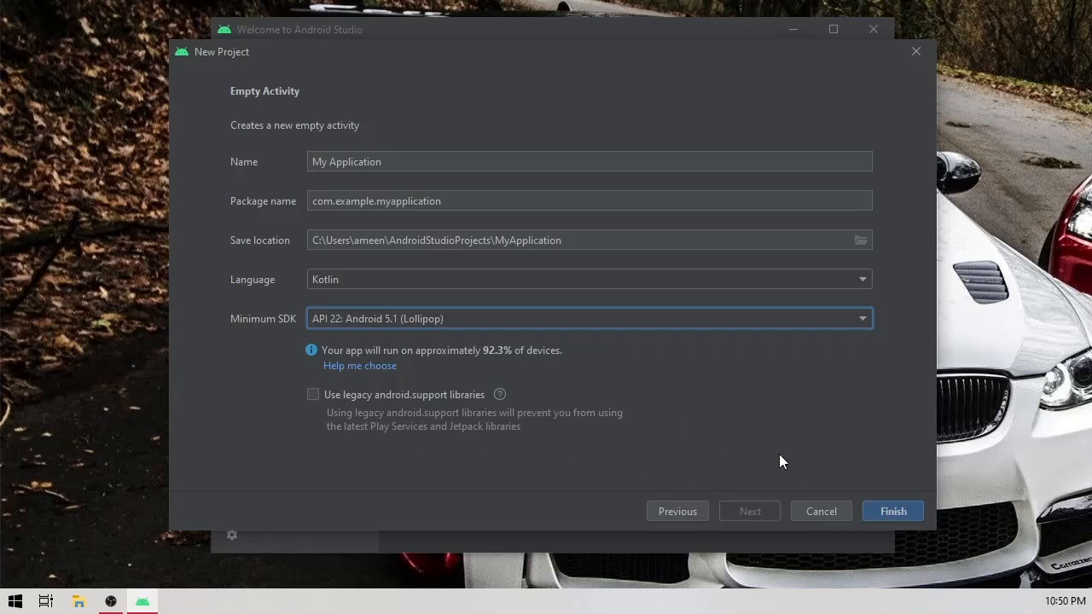
left_click(893, 511)
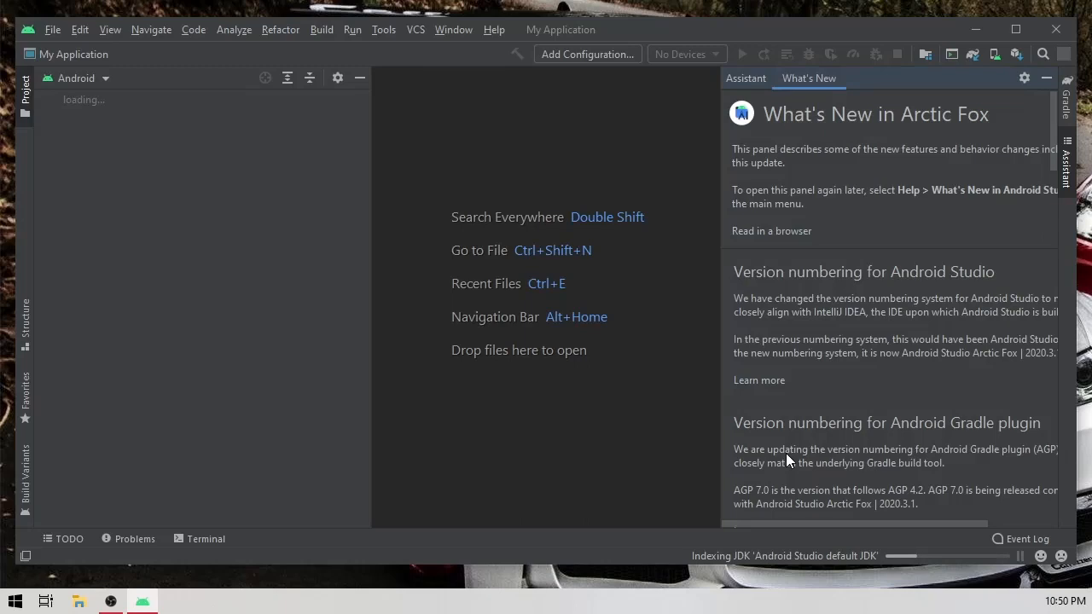
Maximize the project window and try to run the app without a virtual device
left_click(1014, 26)
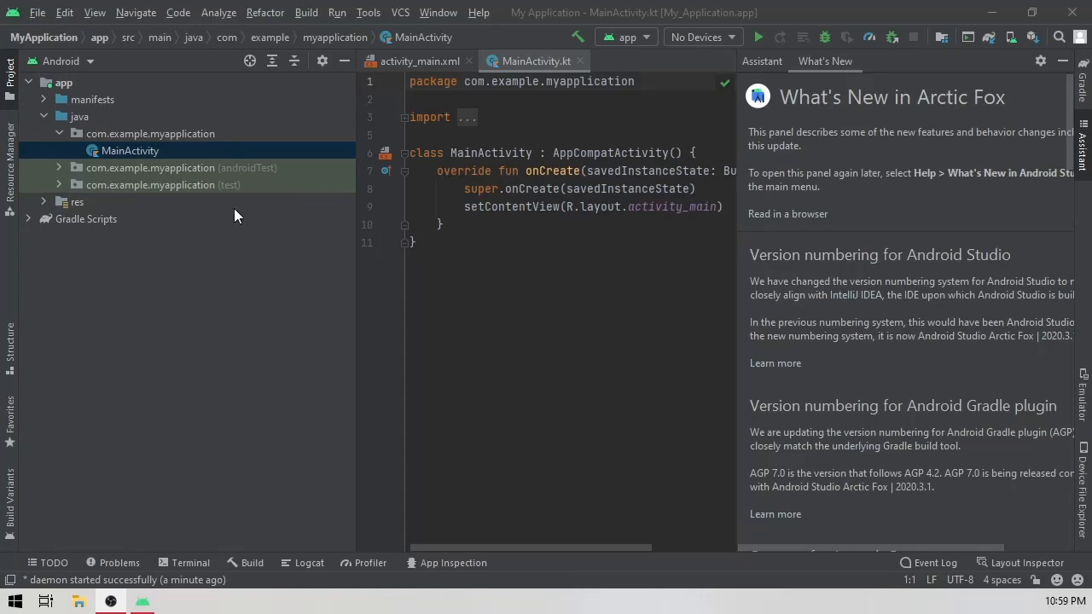
left_click(759, 37)
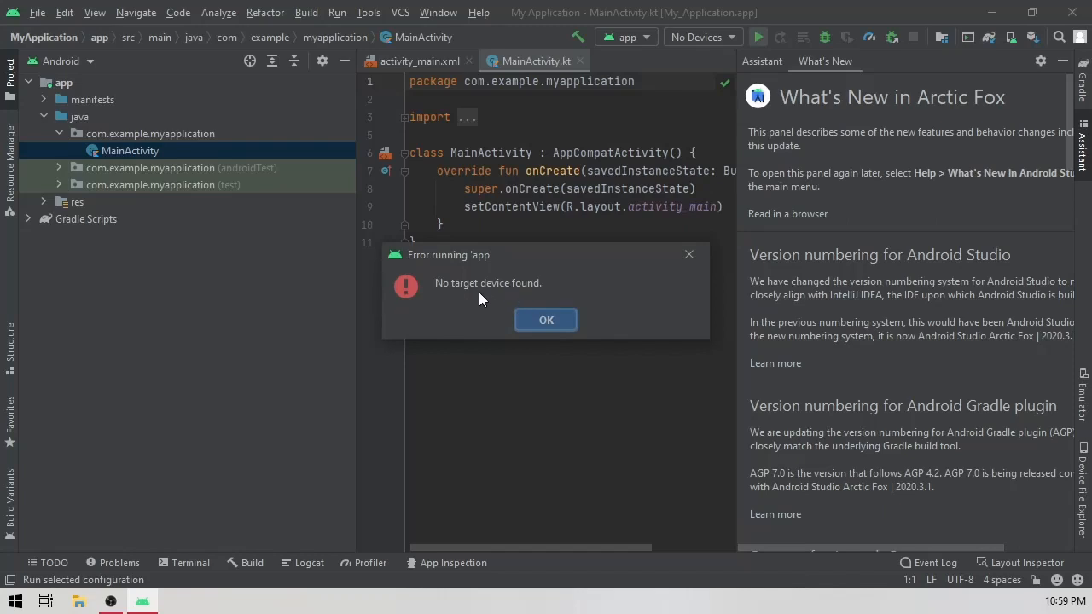
left_click(545, 321)
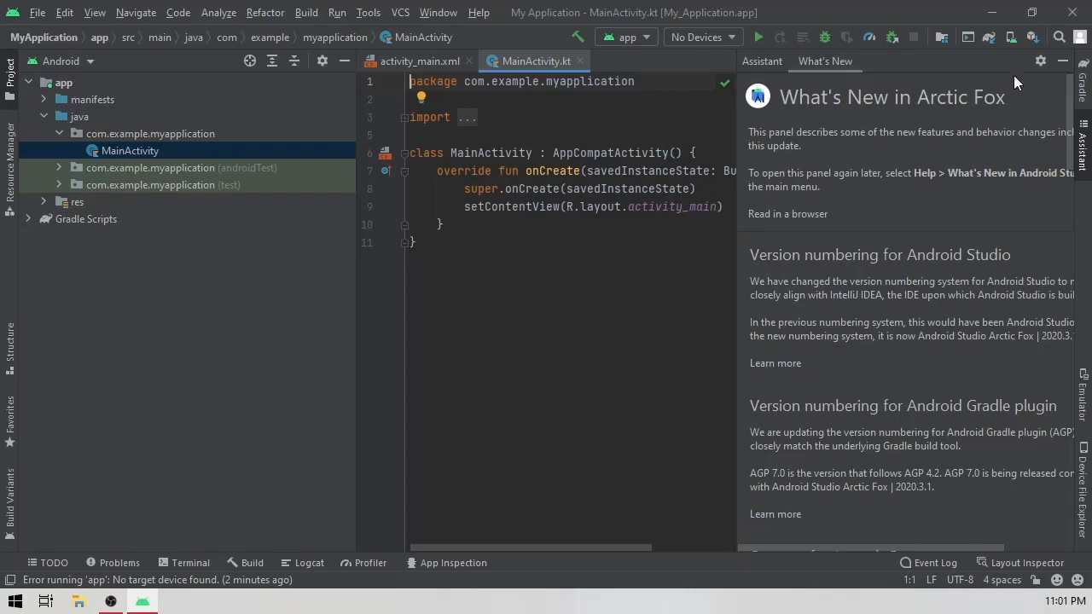
Start creating a virtual device with the Pixel 2 phone as its hardware definition
left_click(1010, 41)
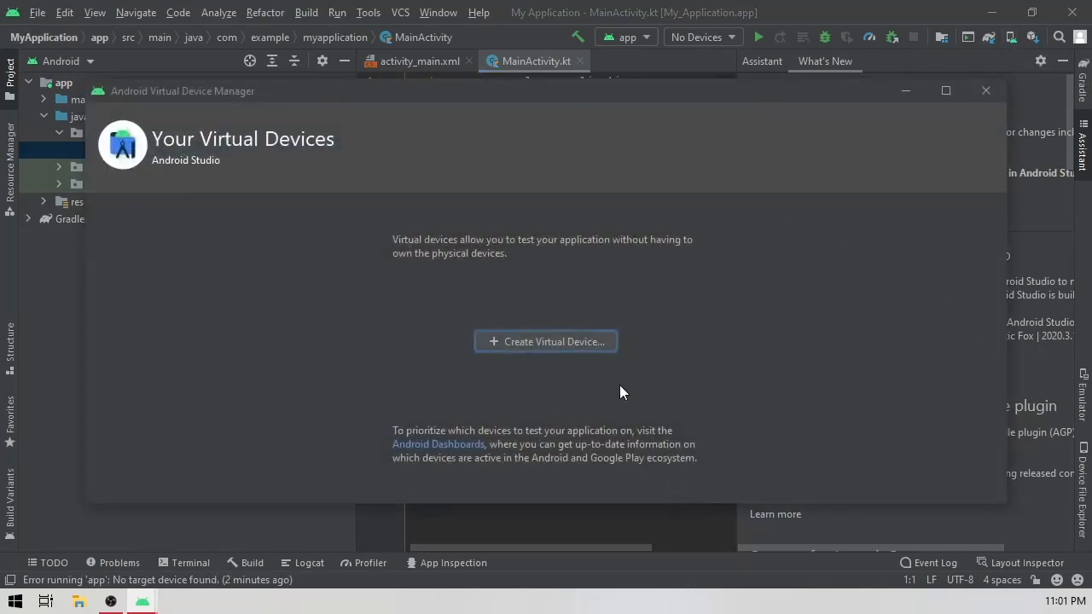
left_click(521, 342)
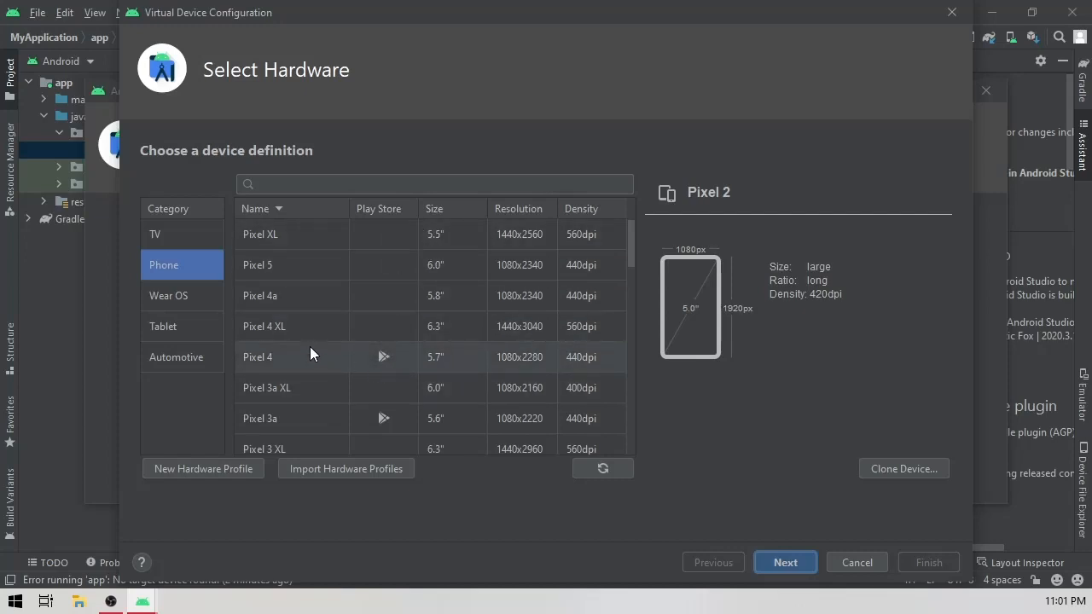
scroll(371, 337, "down", 3)
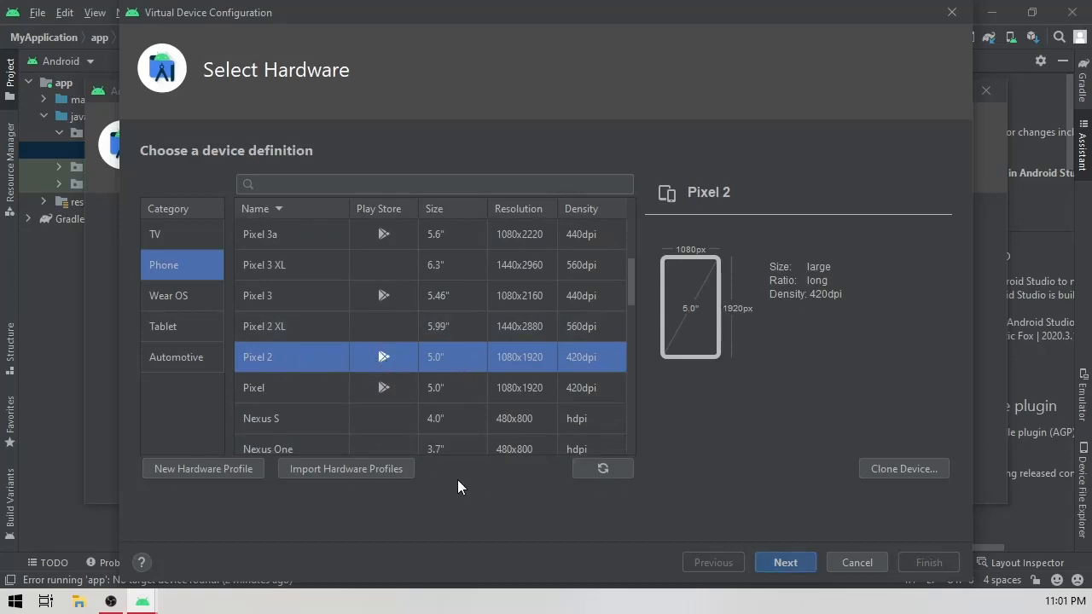
left_click(780, 563)
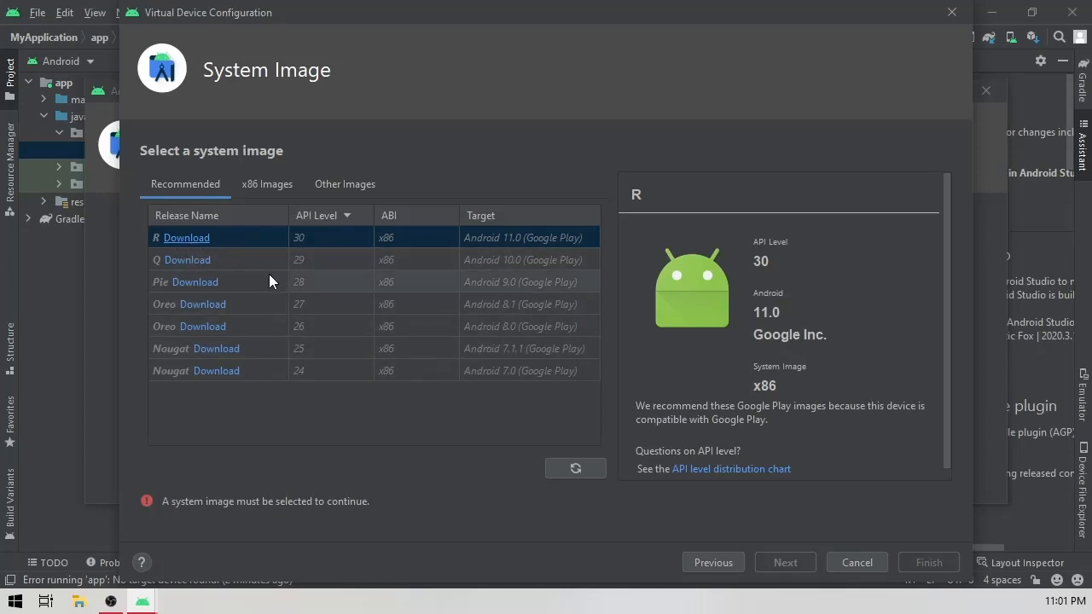
Download the Oreo API 26 x86 system image with Google Play, accepting the android-sdk-preview-license
left_click(202, 329)
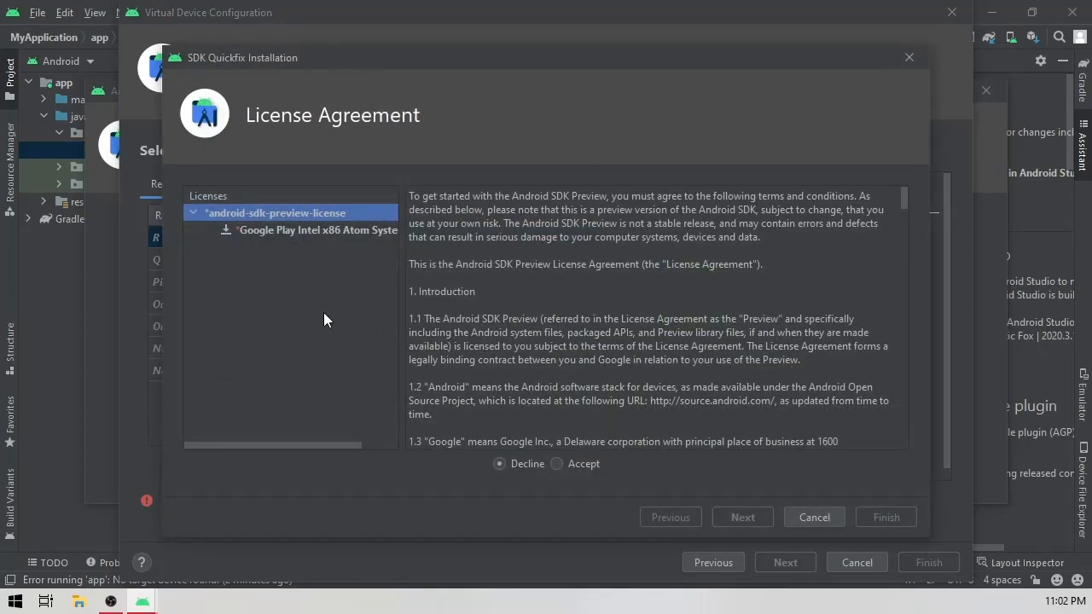
left_click(560, 463)
left_click(751, 520)
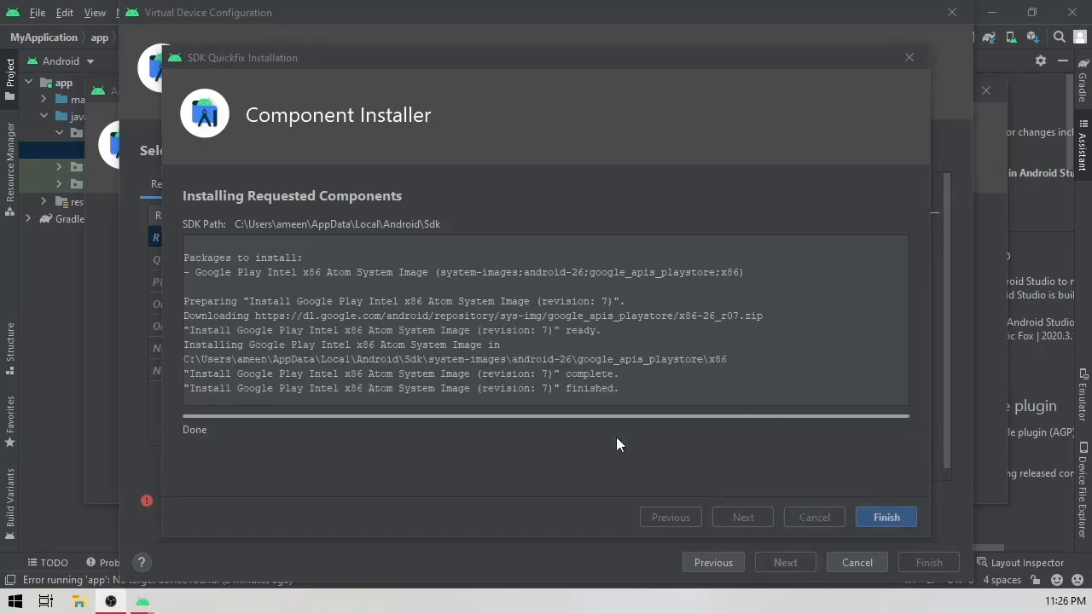
left_click(892, 517)
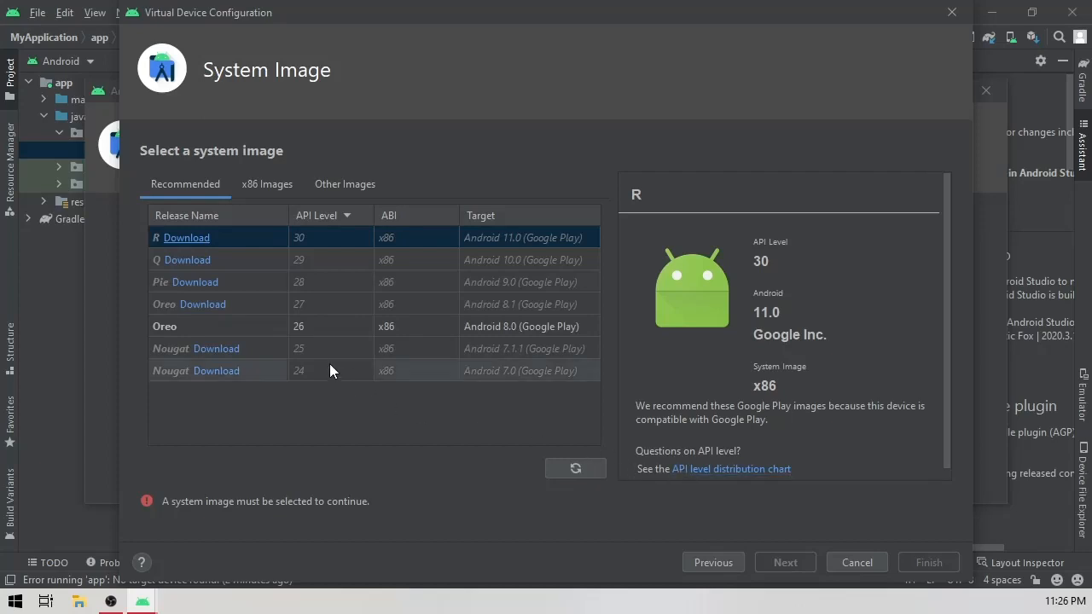
Select the Oreo API 26 system image for the Pixel 2 and create the virtual device in portrait orientation
left_click(197, 324)
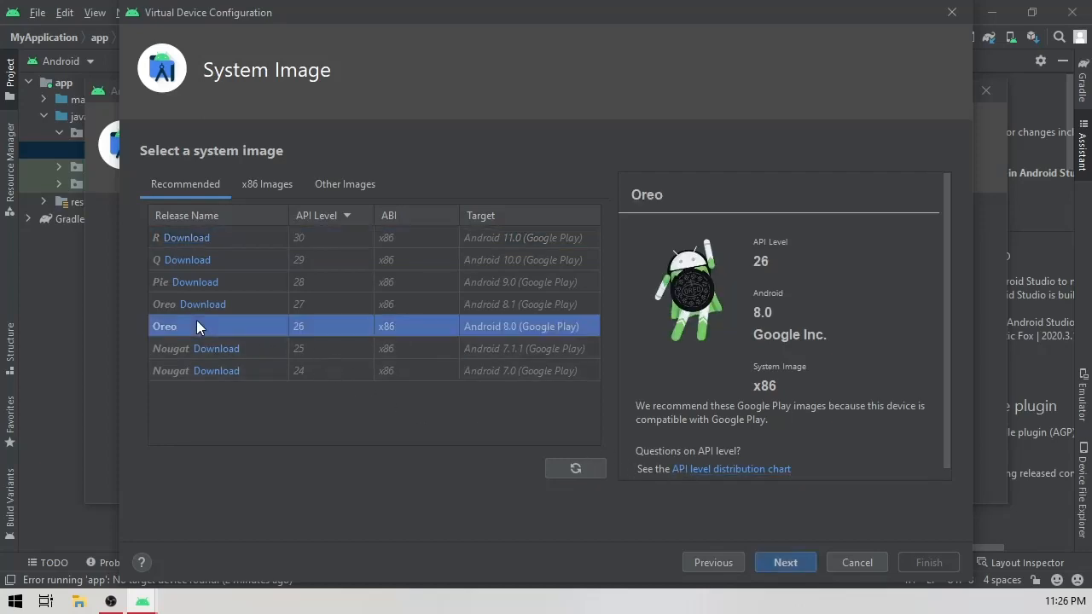
left_click(785, 563)
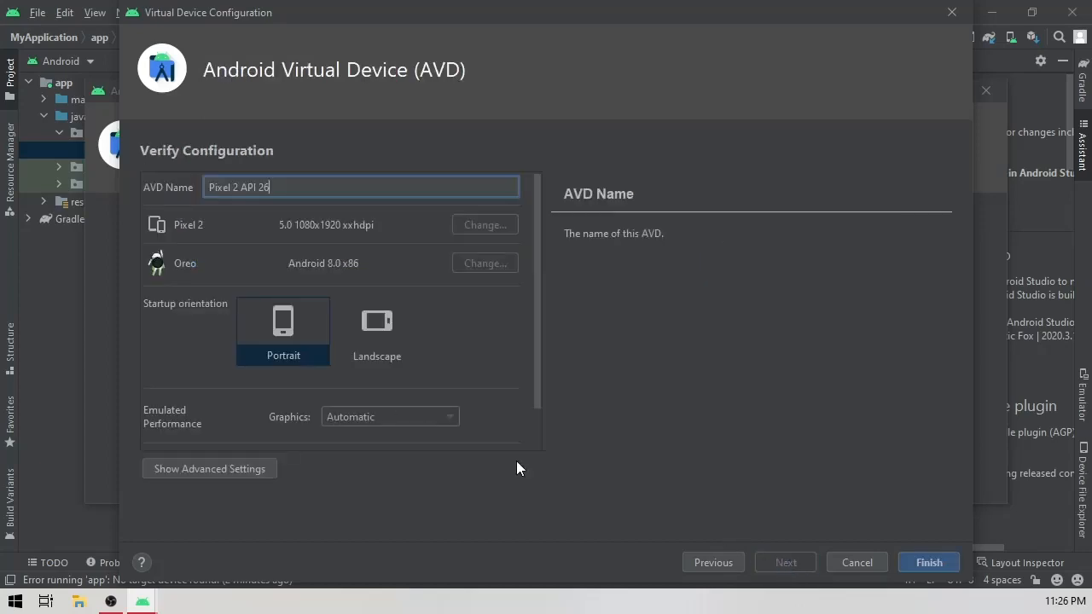
left_click(935, 565)
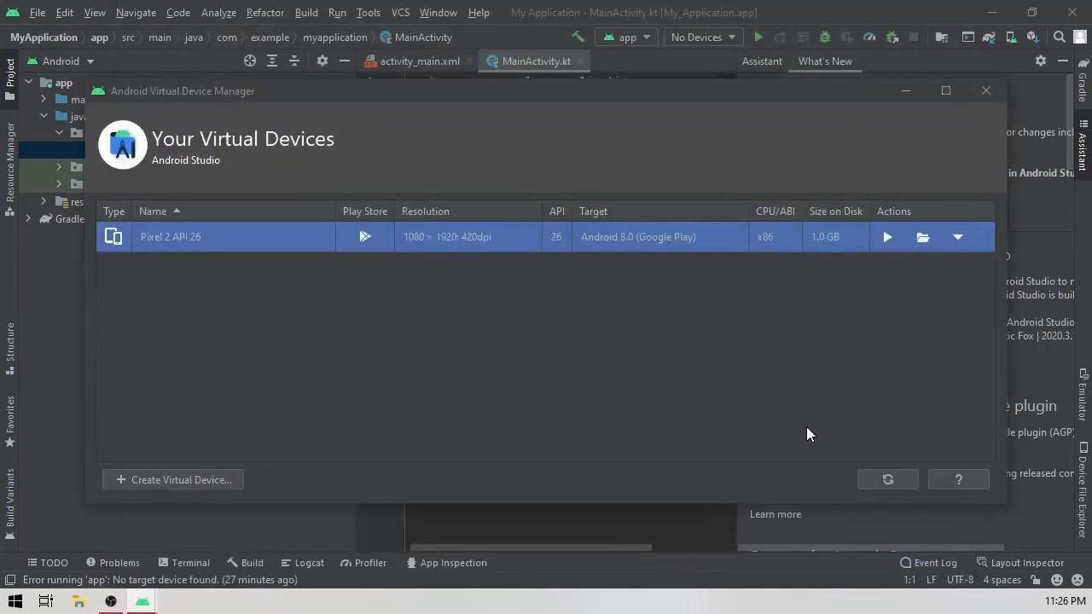
Launch the Pixel 2 API 26 emulator, move it clear of the code editor, and try to run the app on it
left_click(887, 239)
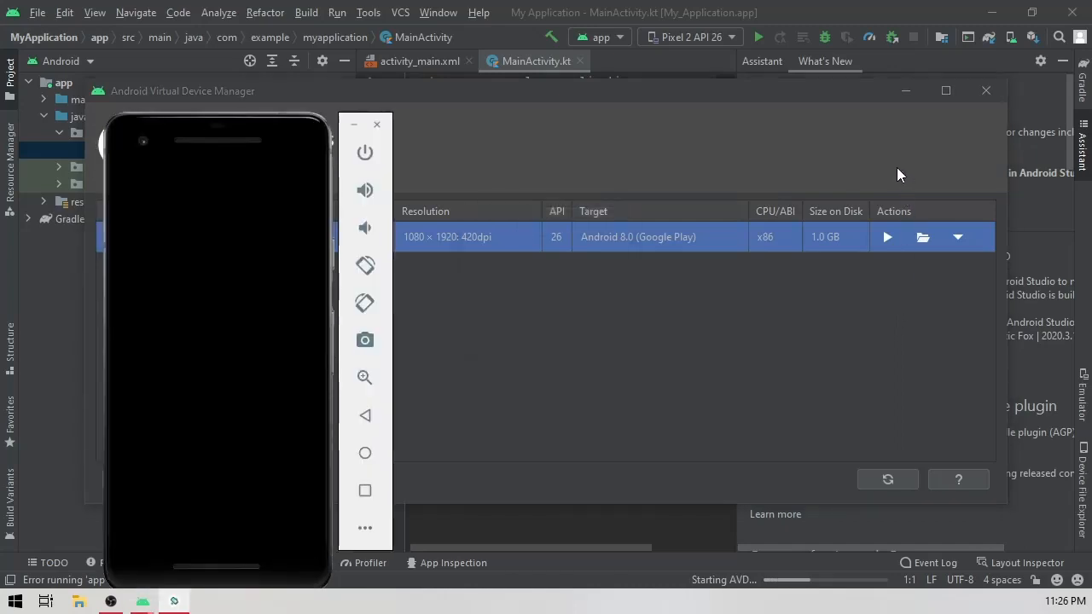
left_click(917, 89)
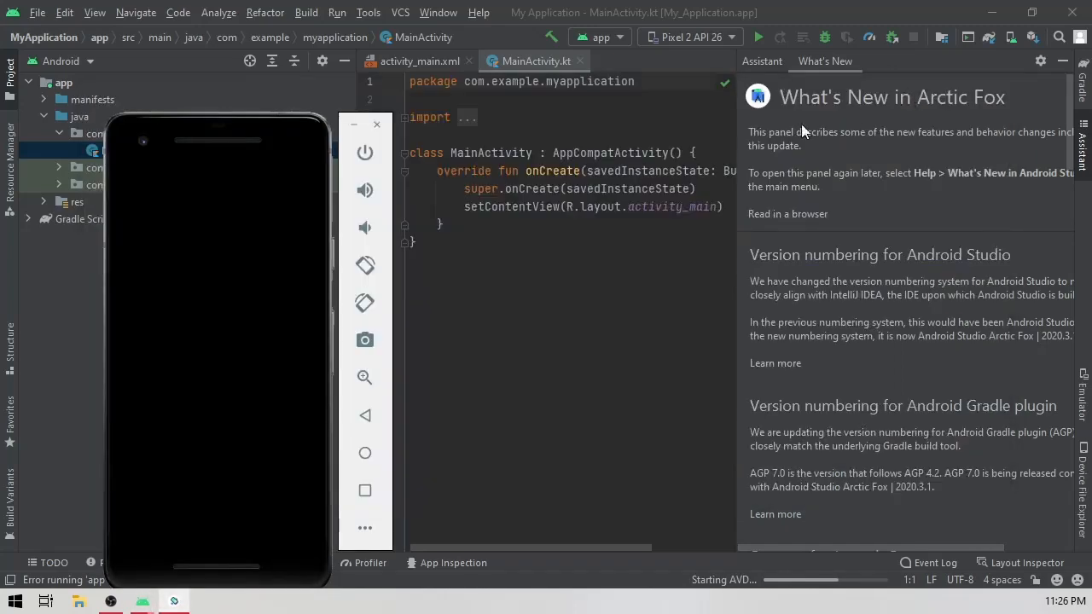
left_click_drag(212, 159, 866, 83)
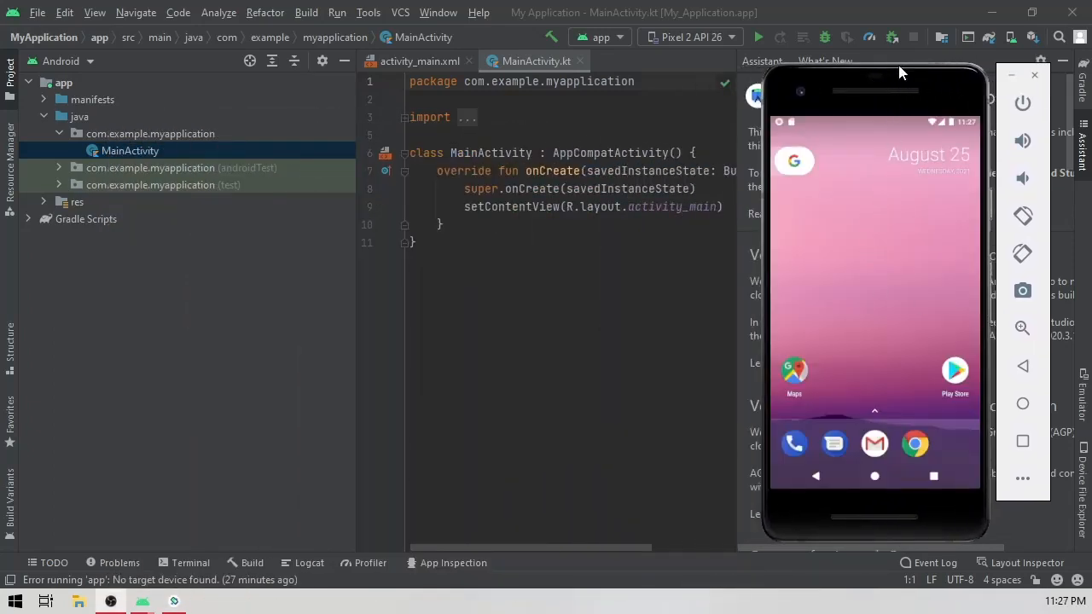
left_click(762, 35)
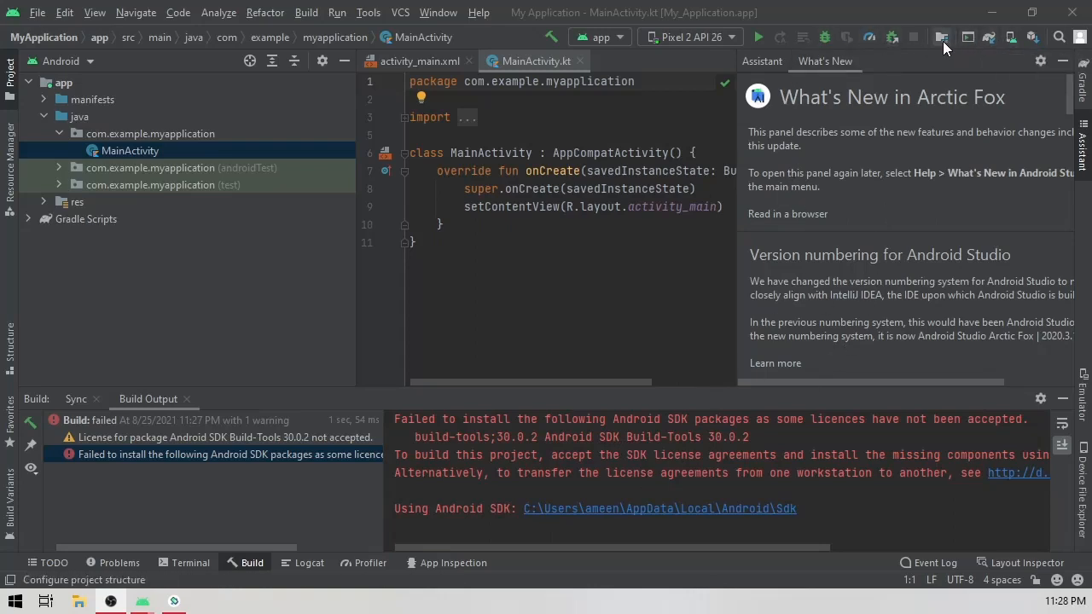
Examine the Android SDK platform list and the Build-Tools version named in the build error
left_click(1033, 38)
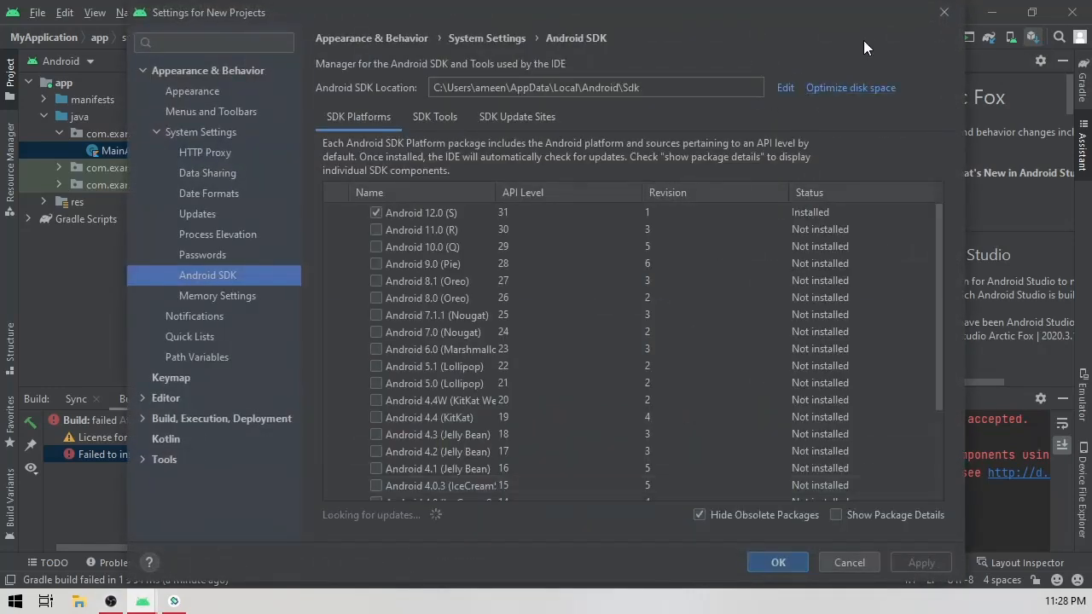
left_click(941, 19)
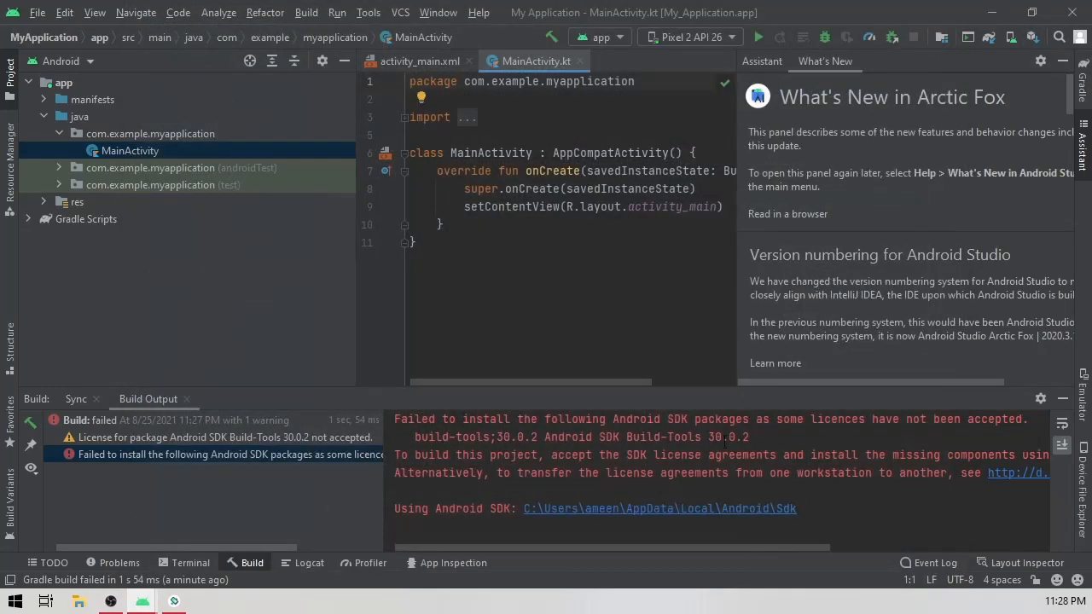
left_click_drag(713, 439, 751, 437)
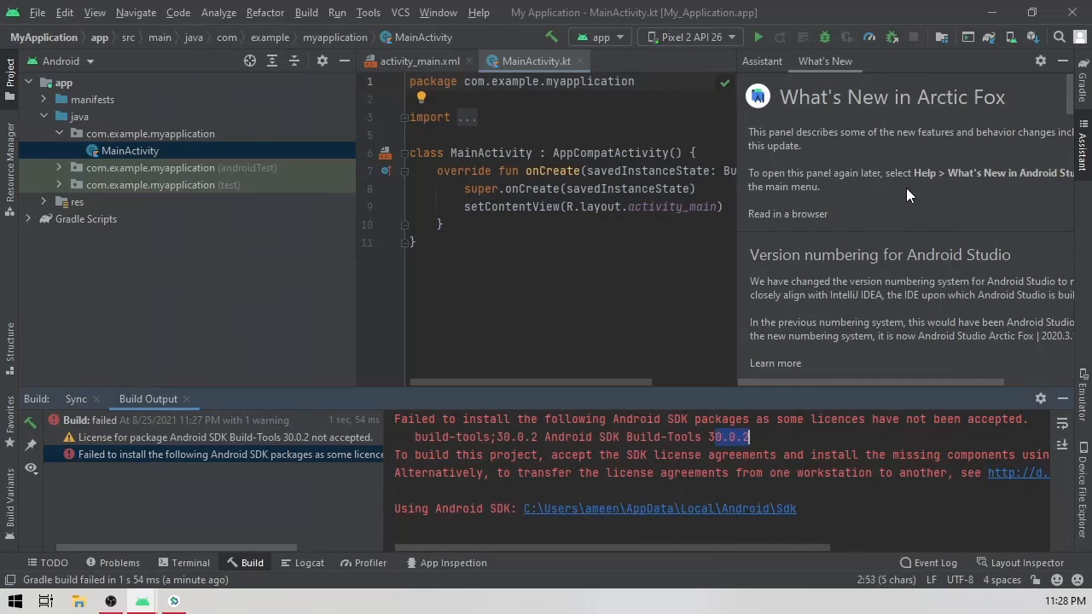
Show package details for the Android SDK tools, select Build-Tools 30.0.2 and confirm its installation
left_click(1030, 39)
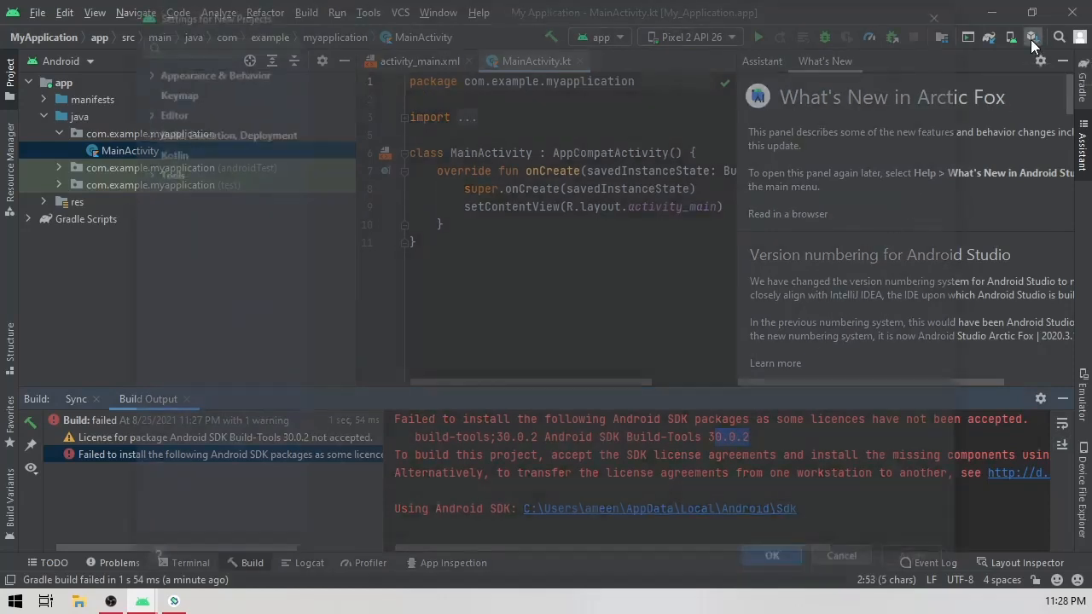
left_click(435, 116)
left_click(836, 514)
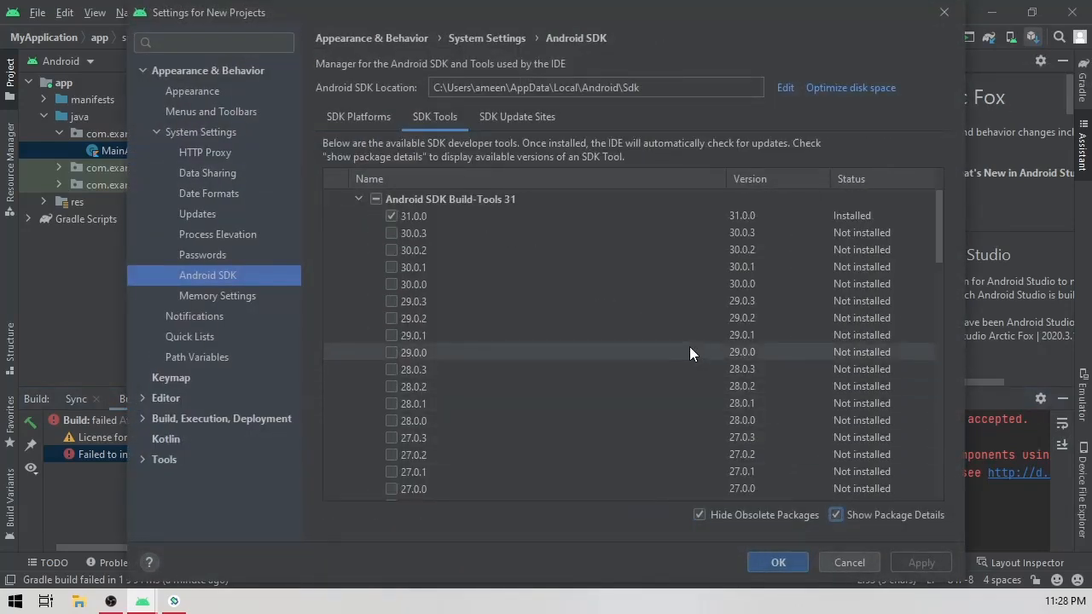
scroll(689, 345, "down", 2)
scroll(691, 353, "up", 3)
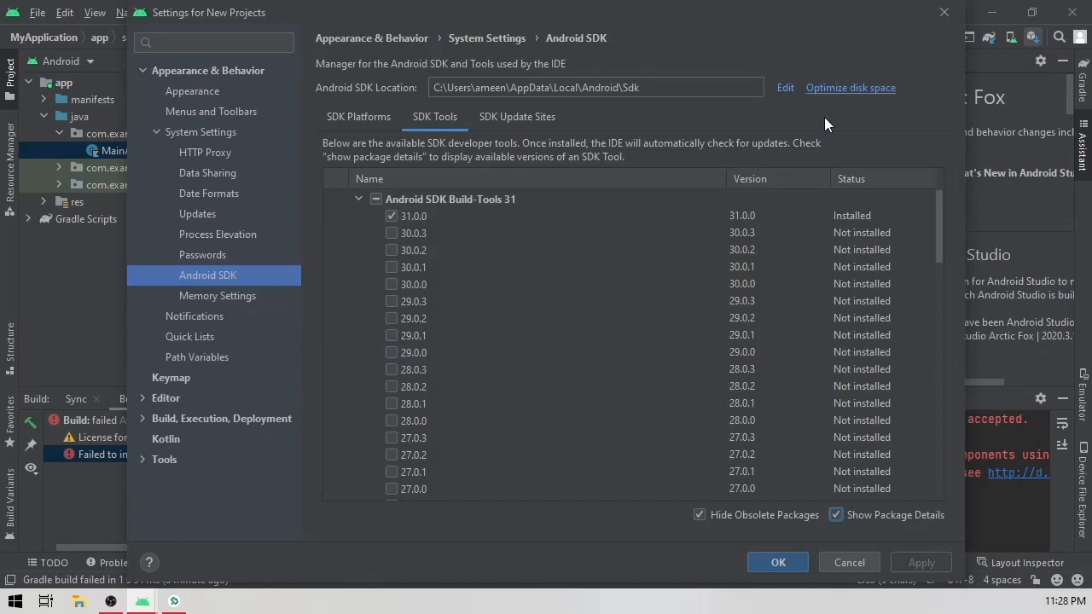
left_click_drag(715, 9, 798, 31)
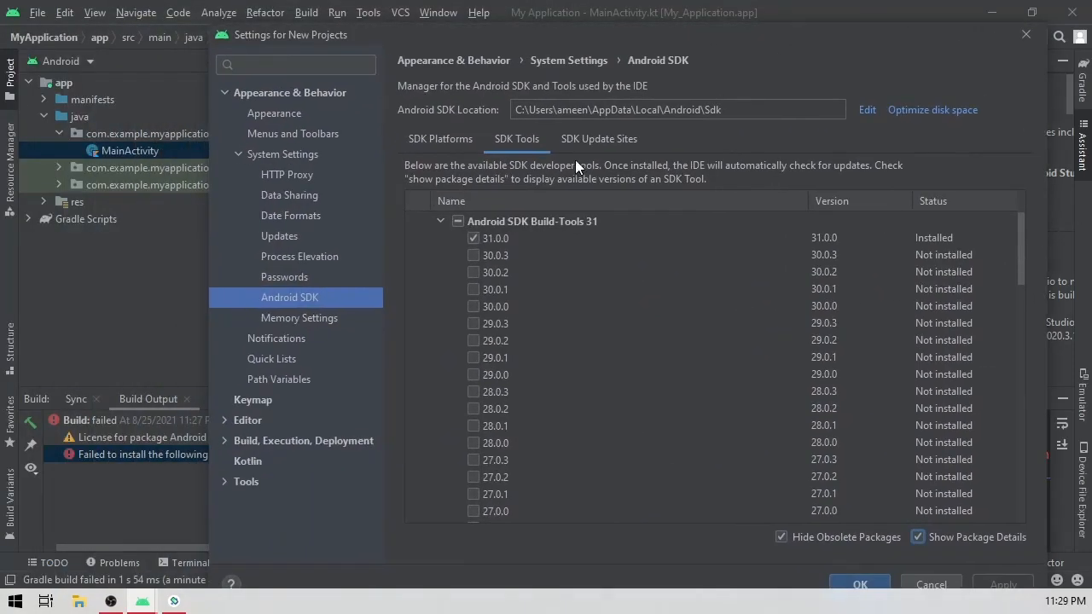
left_click(474, 273)
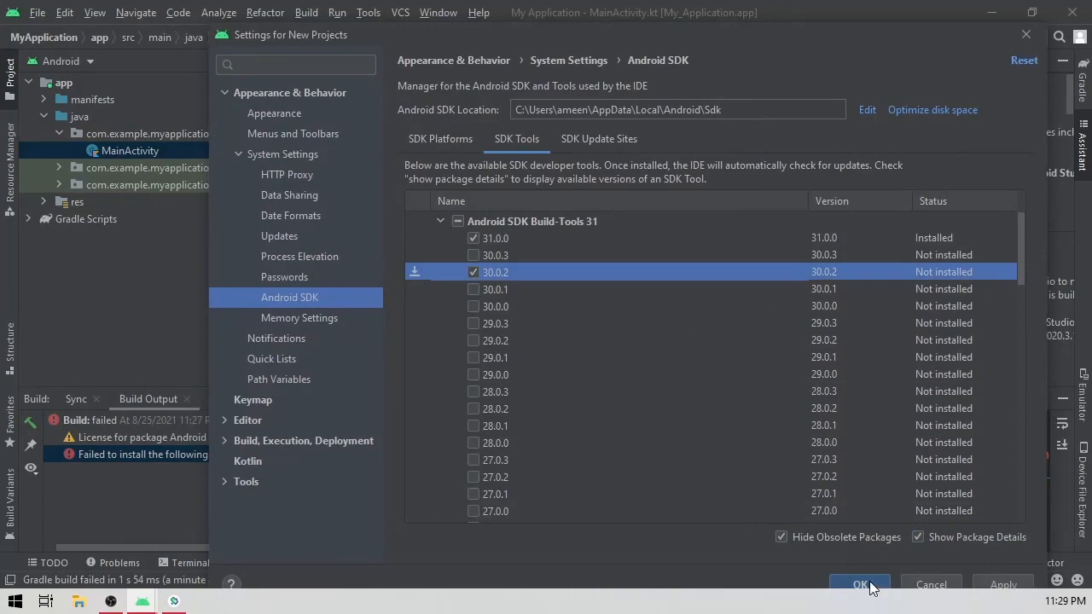
left_click(1003, 585)
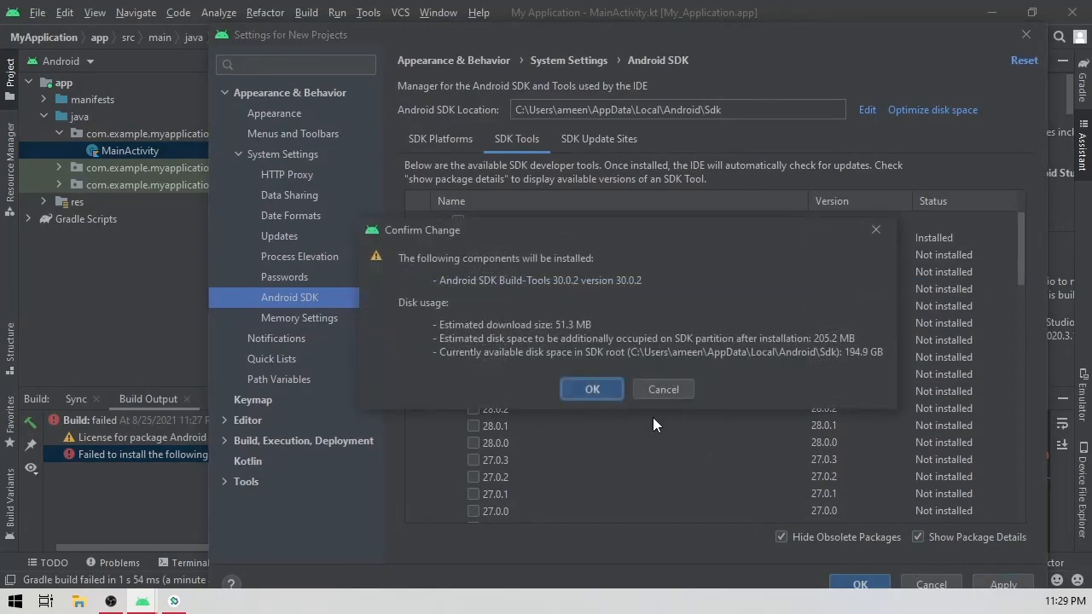
left_click(593, 388)
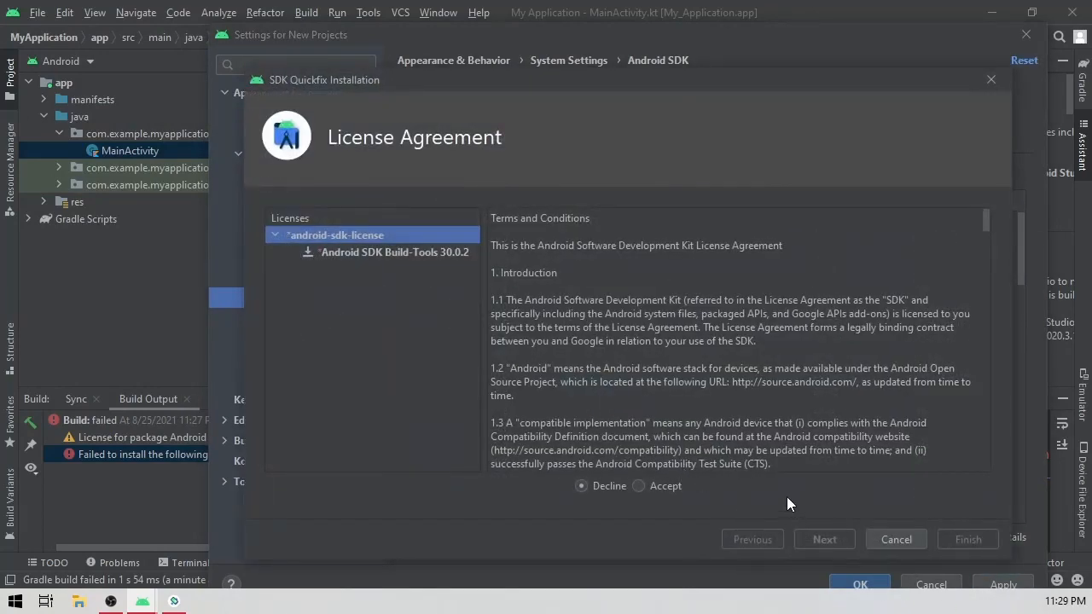
Accept the android-sdk-license, install Android SDK Build-Tools 30.0.2, and close the installer and the SDK settings
left_click(650, 483)
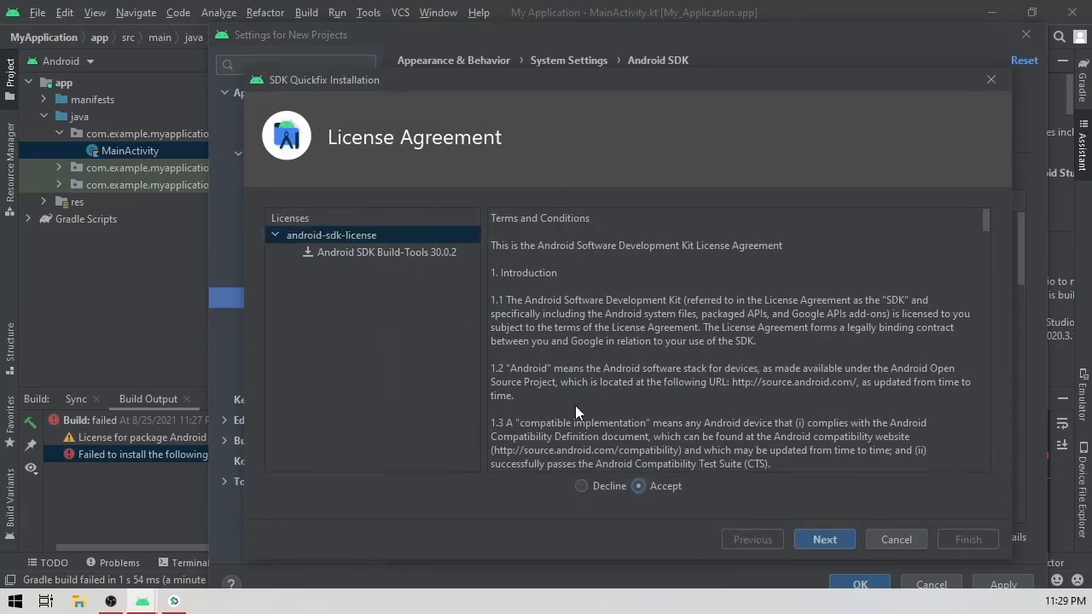
left_click(425, 249)
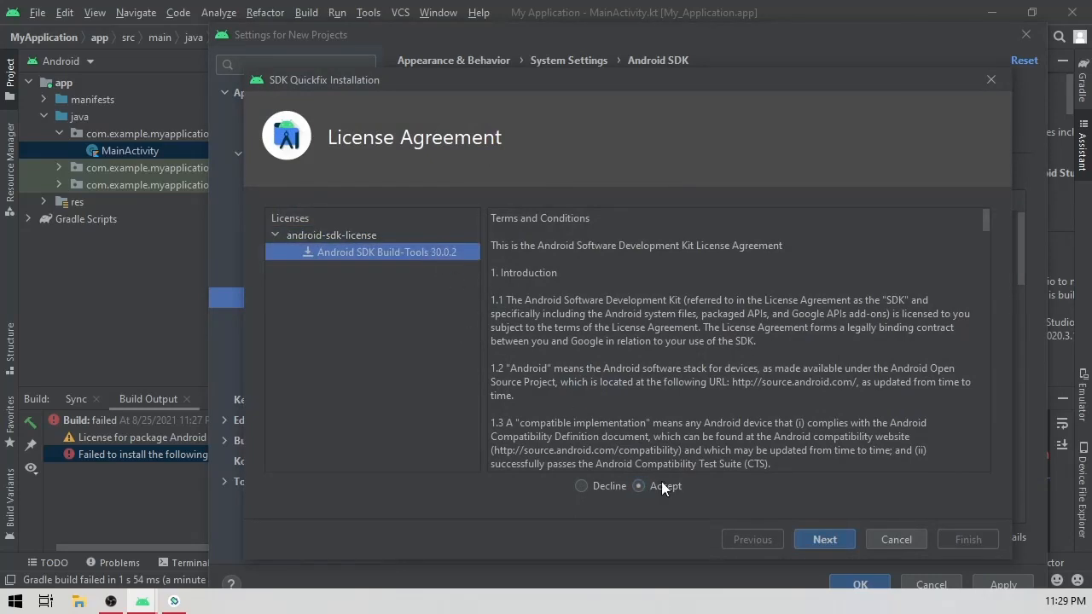
left_click(833, 542)
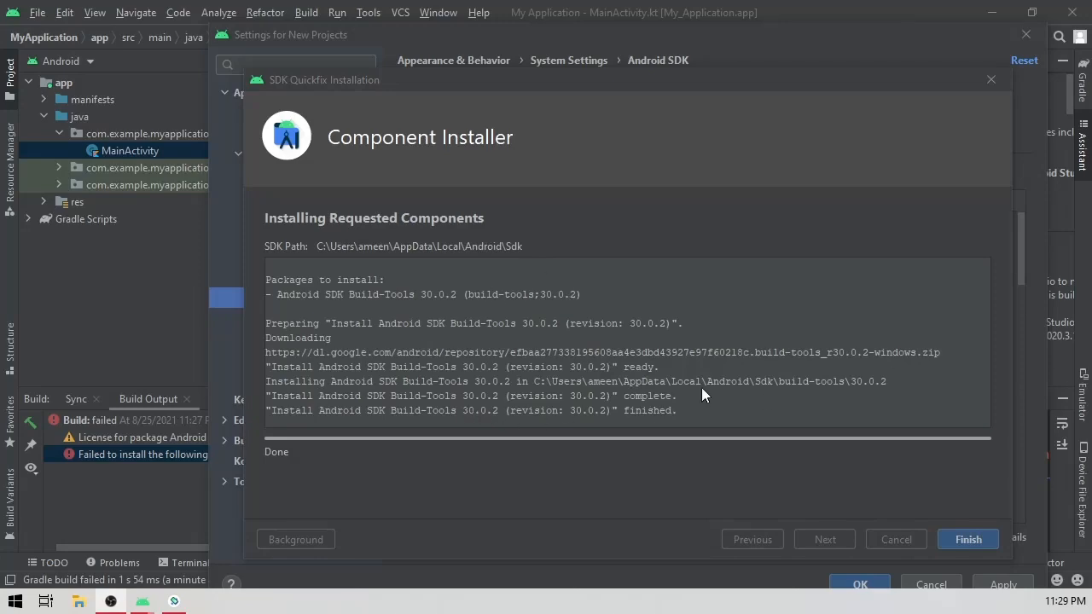
left_click_drag(644, 87, 681, 53)
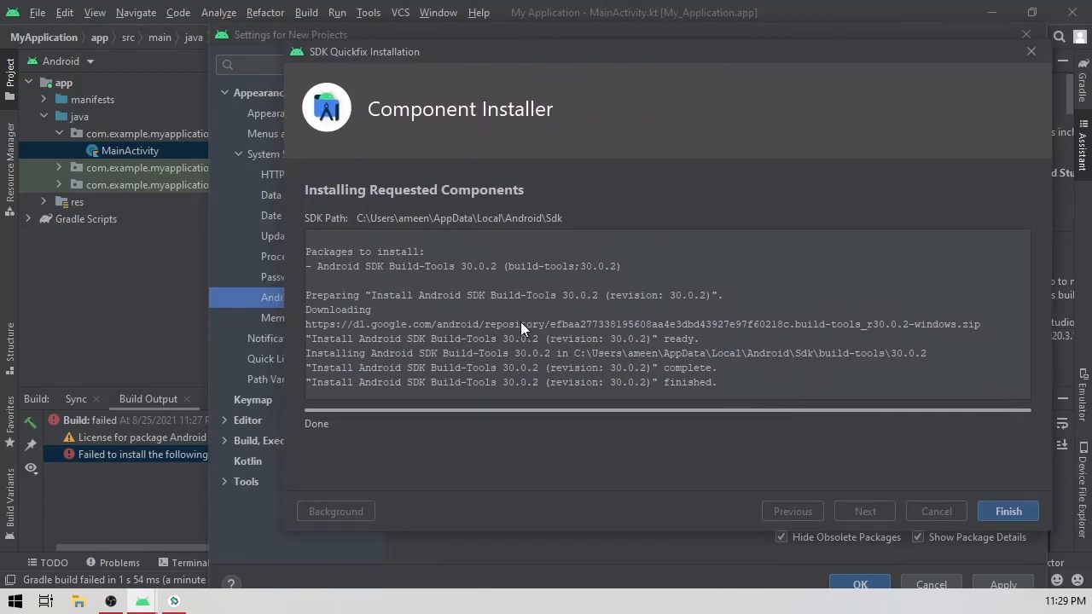
left_click(1004, 511)
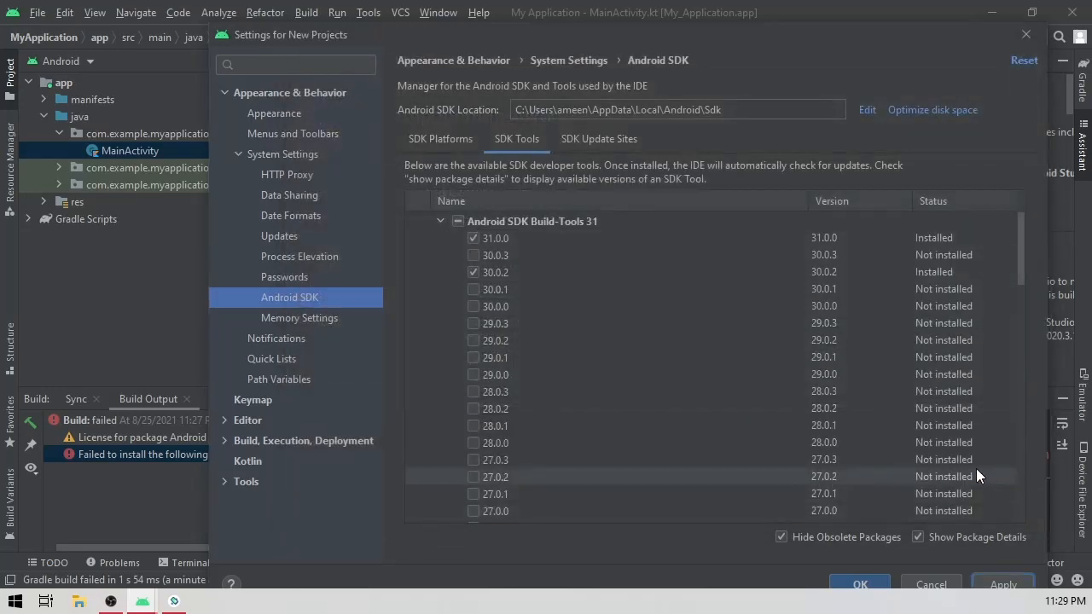
left_click(1002, 587)
left_click(860, 585)
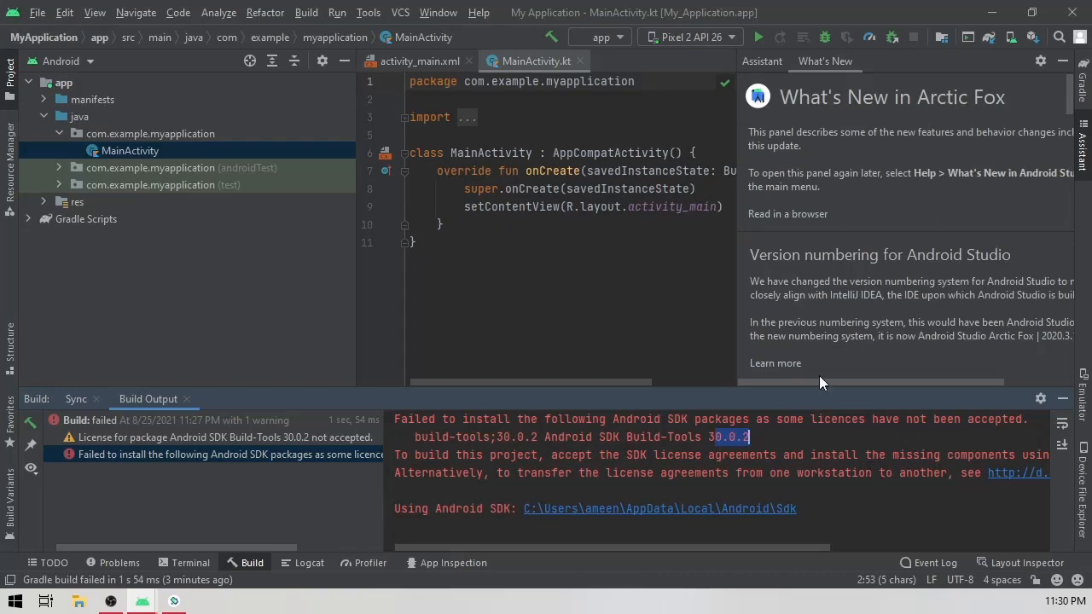
Run the app on the Pixel 2 API 26 emulator and move the emulator window over the code editor
left_click(758, 39)
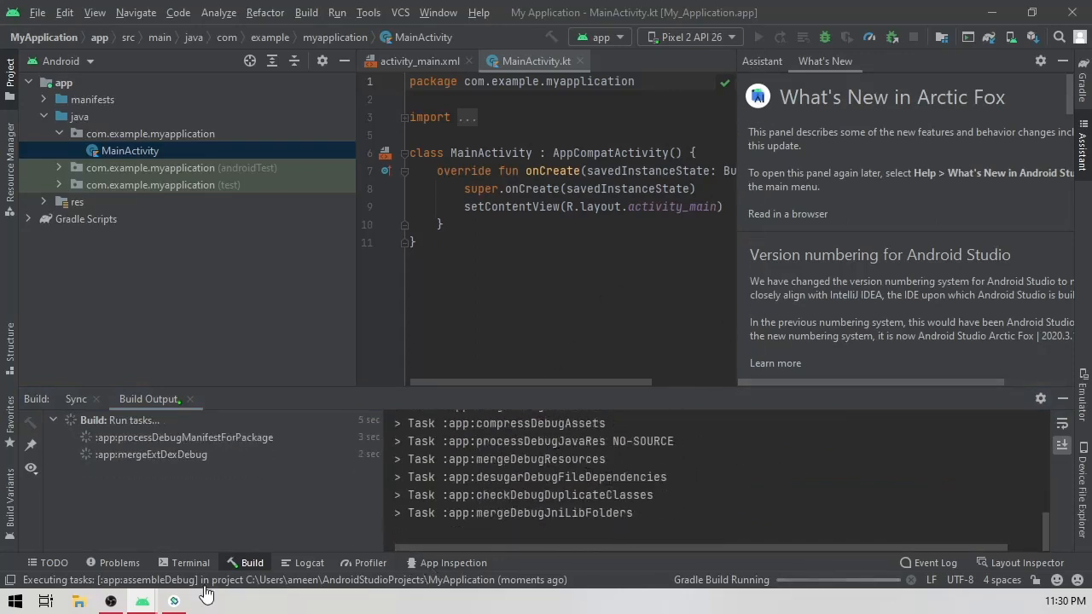
left_click(726, 41)
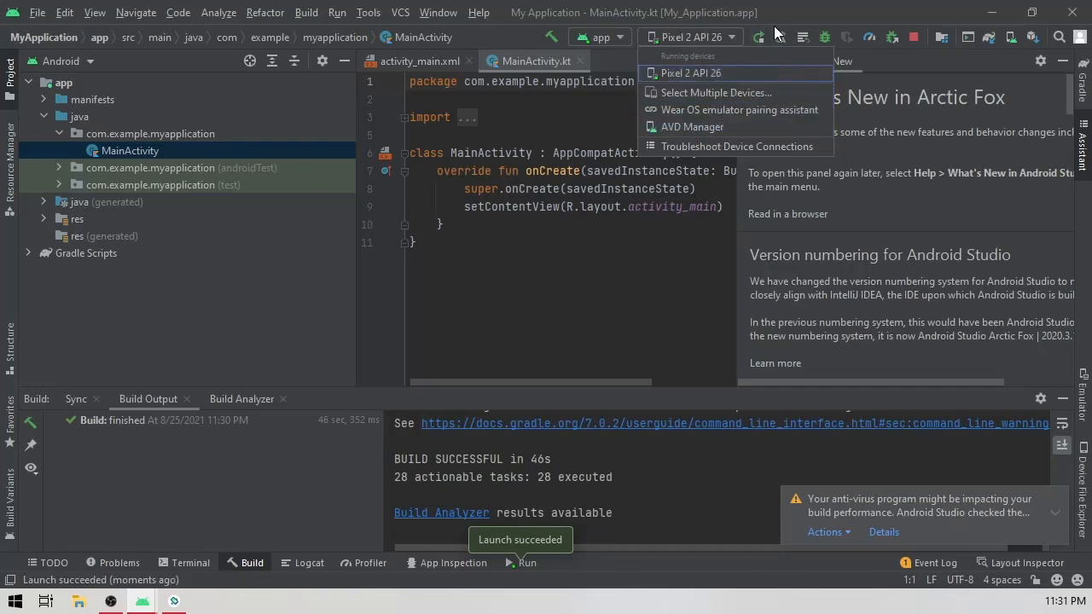
left_click(732, 36)
left_click_drag(874, 104, 606, 86)
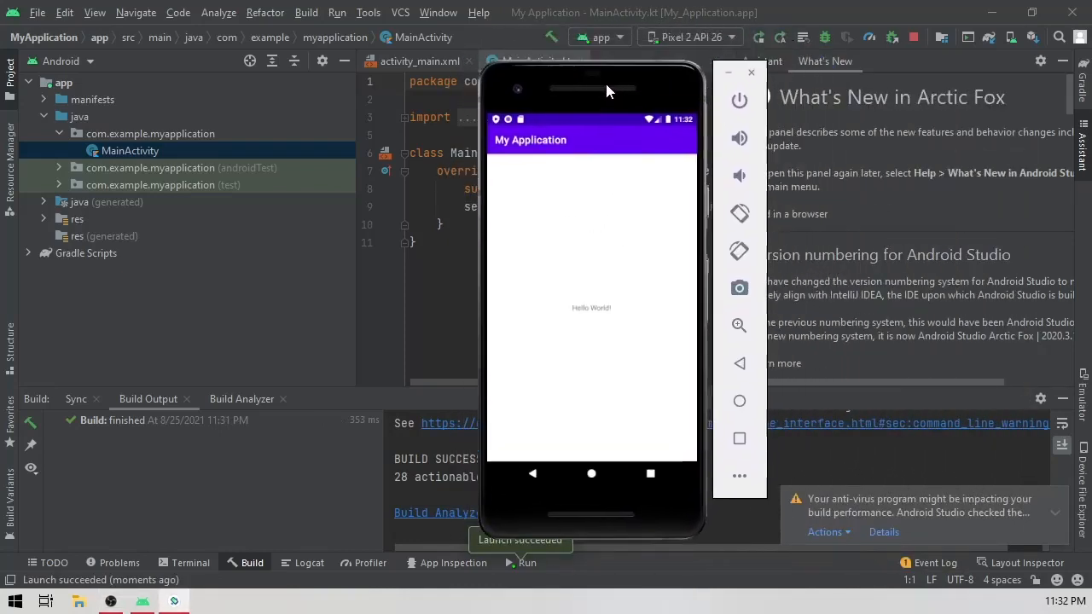